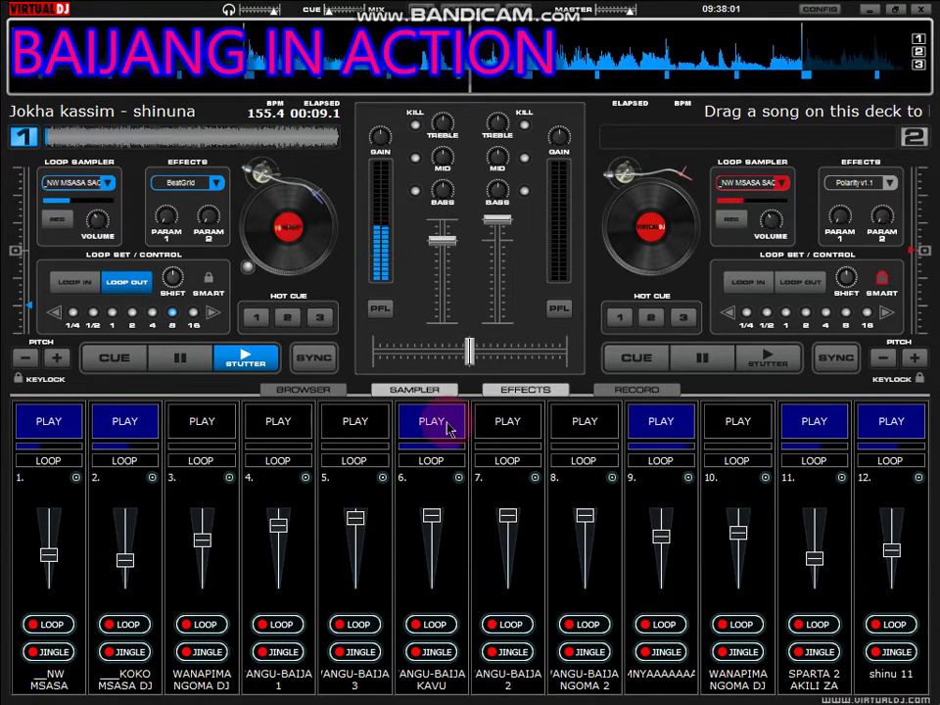
# Raise the volume of sampler slot 9 to near its maximum.
pyautogui.moveTo(662, 536); pyautogui.dragTo(663, 520)
pyautogui.click(765, 477)
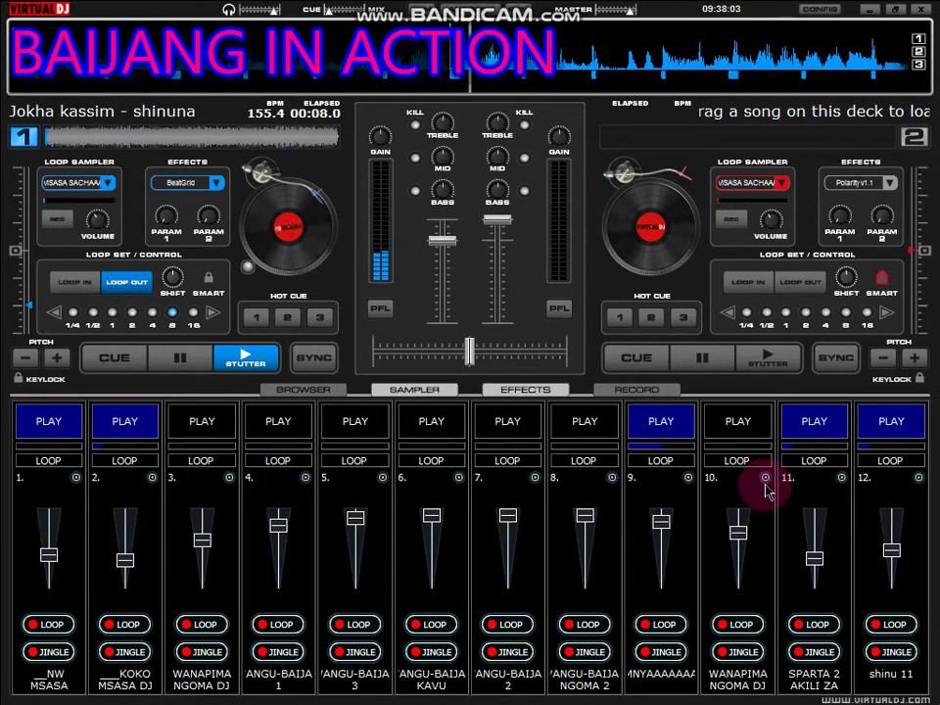
pyautogui.click(643, 509)
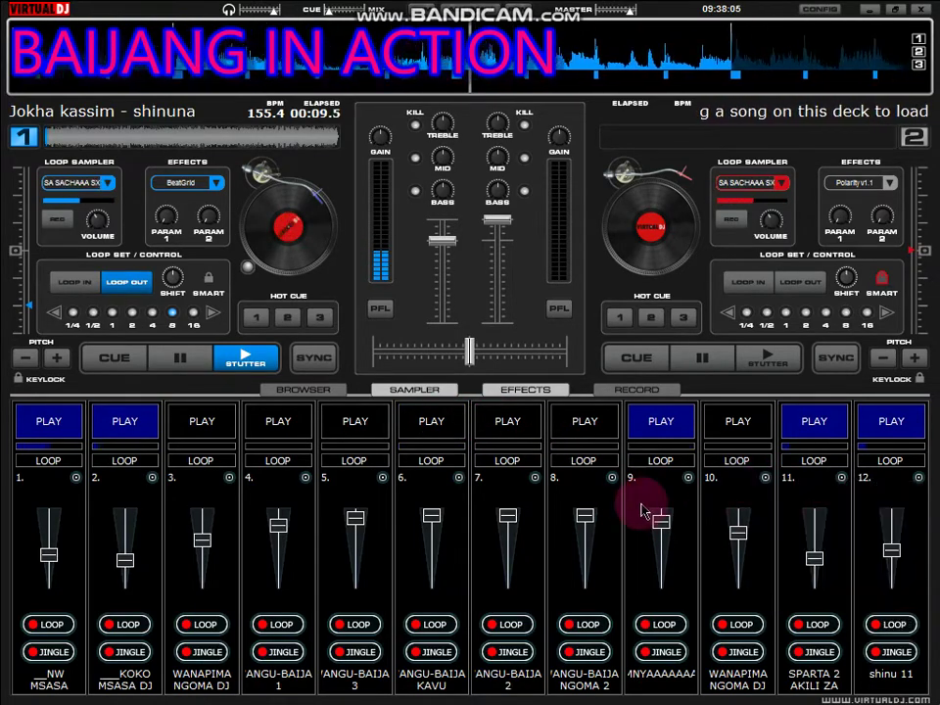
# Start loading a new sample into slot 3 and go up to the root folder of Removable Disk (F:).
pyautogui.click(231, 477)
pyautogui.click(249, 481)
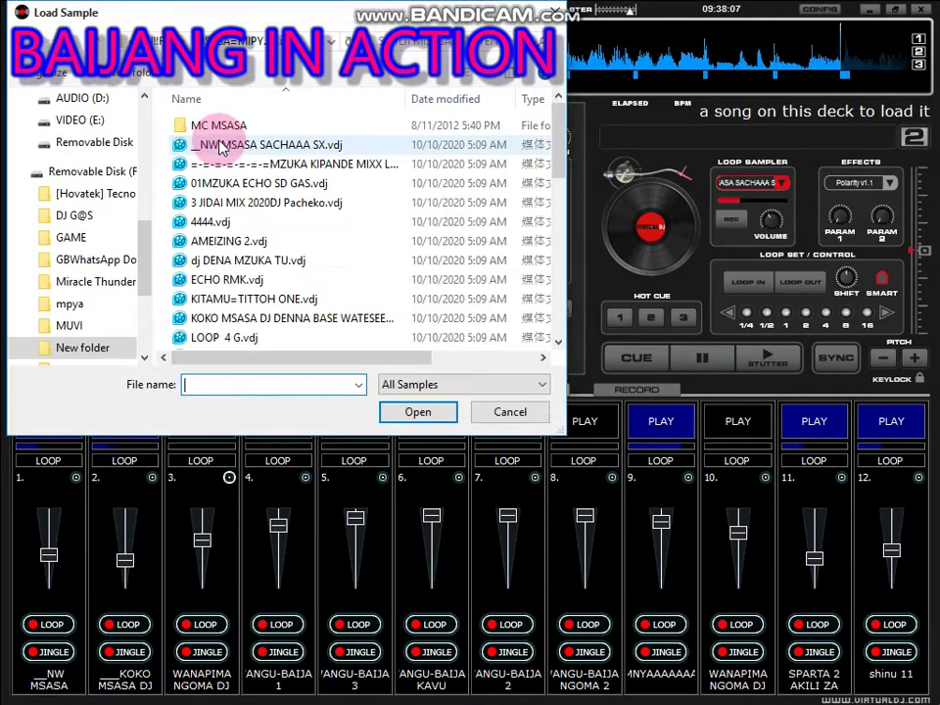
pyautogui.click(159, 37)
pyautogui.click(156, 40)
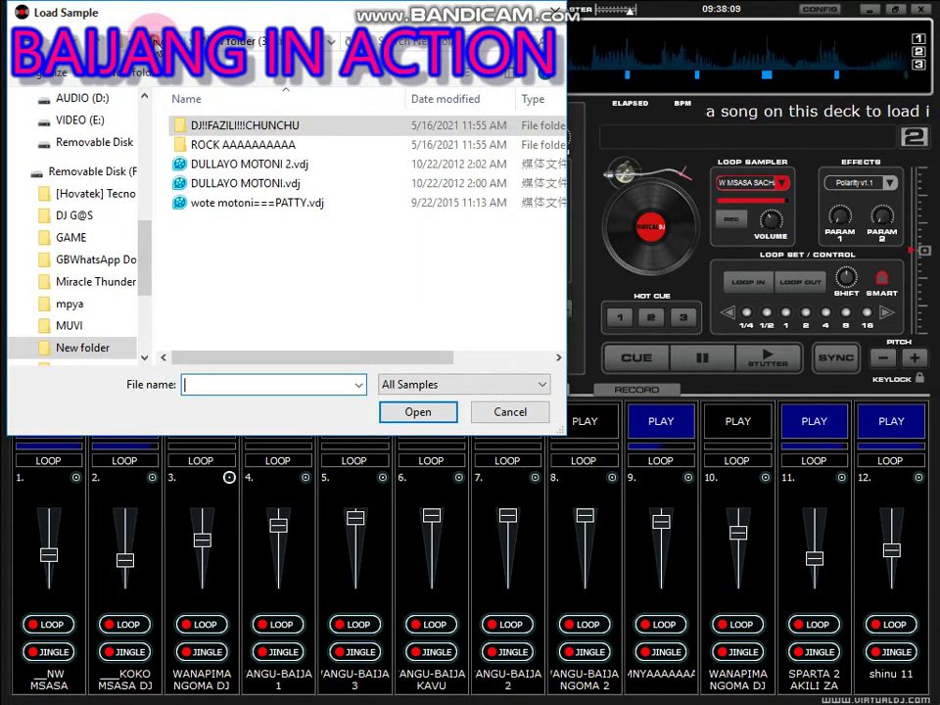
pyautogui.click(157, 40)
pyautogui.click(157, 41)
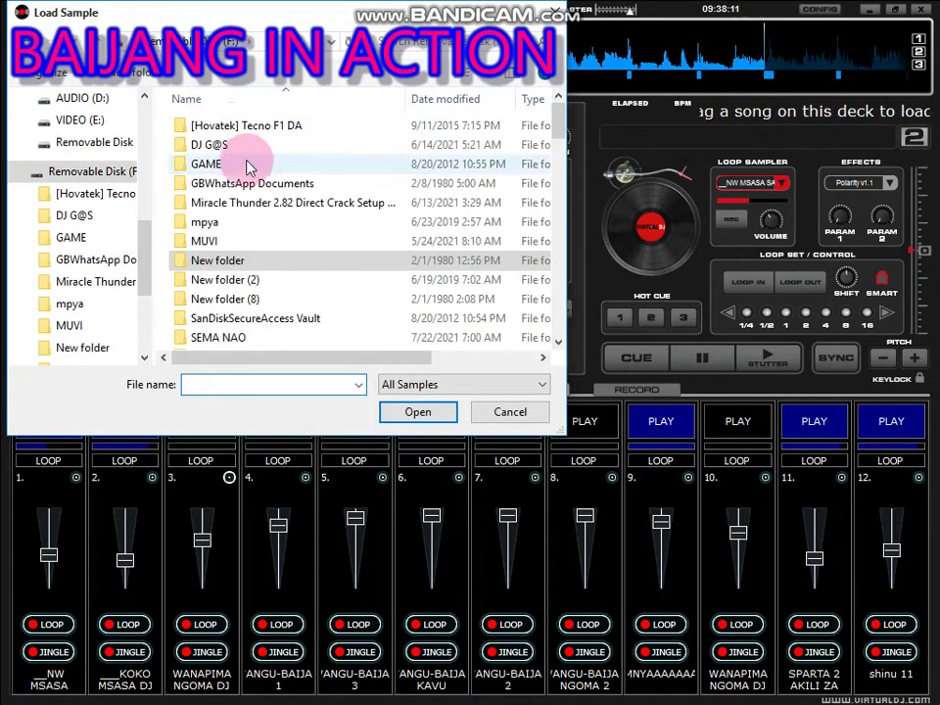
# Load baijang og.mp3 from New folder > SAMPO > dj gas sampler new into sampler slot 3.
pyautogui.doubleClick(290, 258)
pyautogui.scroll(-6, 284, 253)
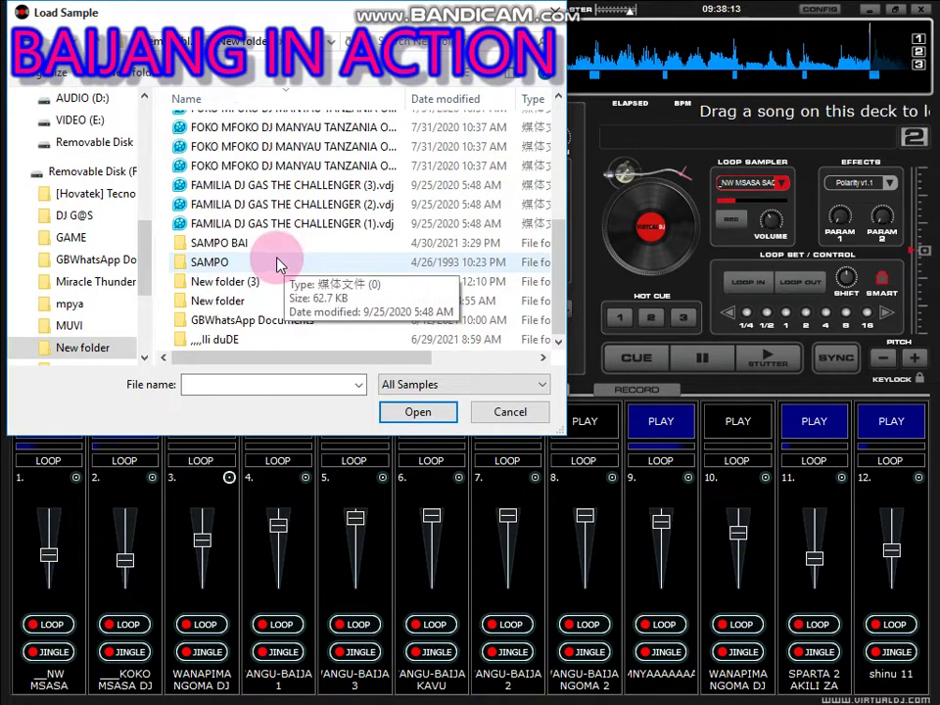
pyautogui.doubleClick(279, 258)
pyautogui.doubleClick(267, 145)
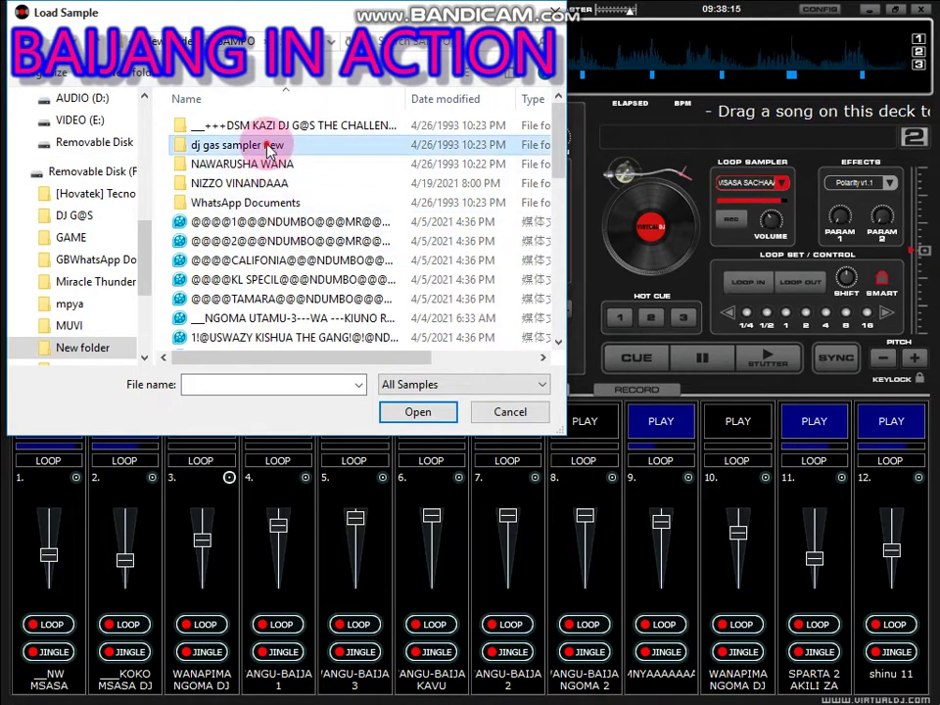
pyautogui.doubleClick(283, 221)
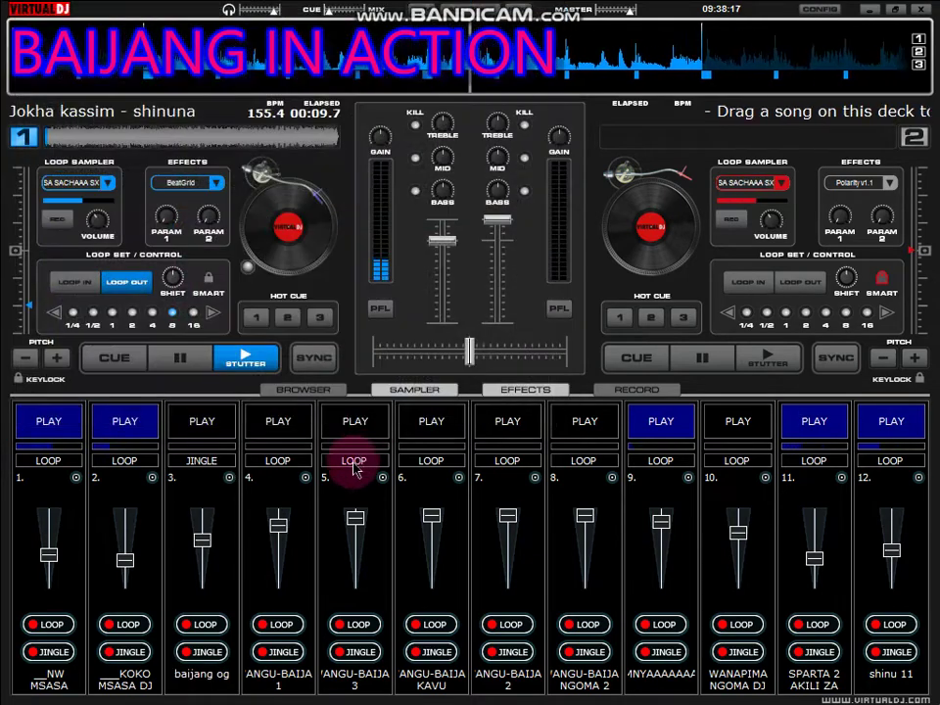
# Trigger the baijang og jingle in slot 3 and switch sampler playback from slot 9 to slot 7.
pyautogui.click(224, 429)
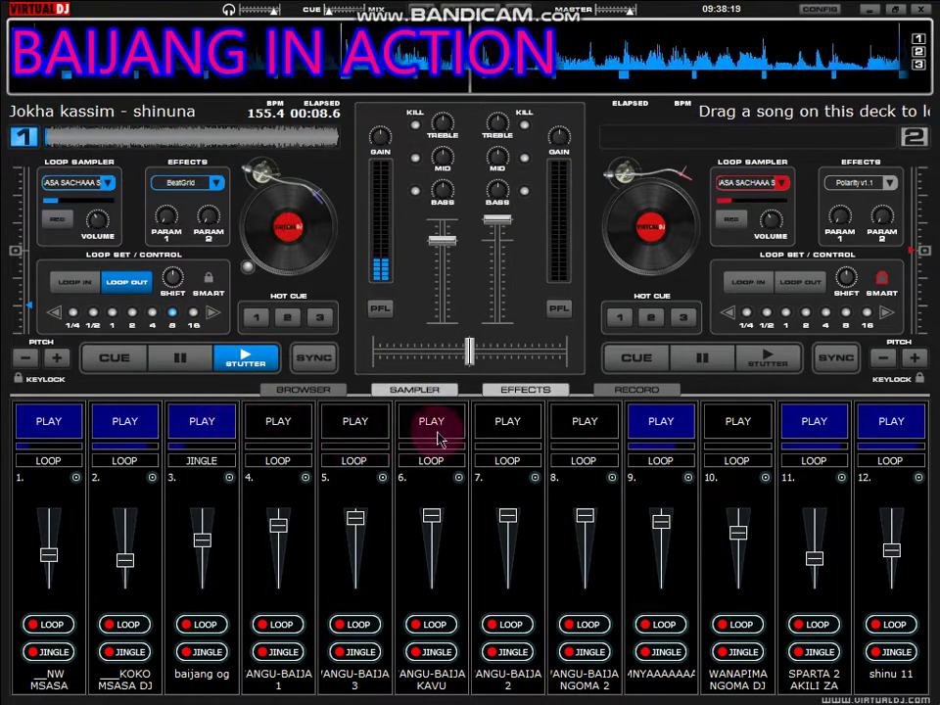
pyautogui.click(510, 423)
pyautogui.click(674, 424)
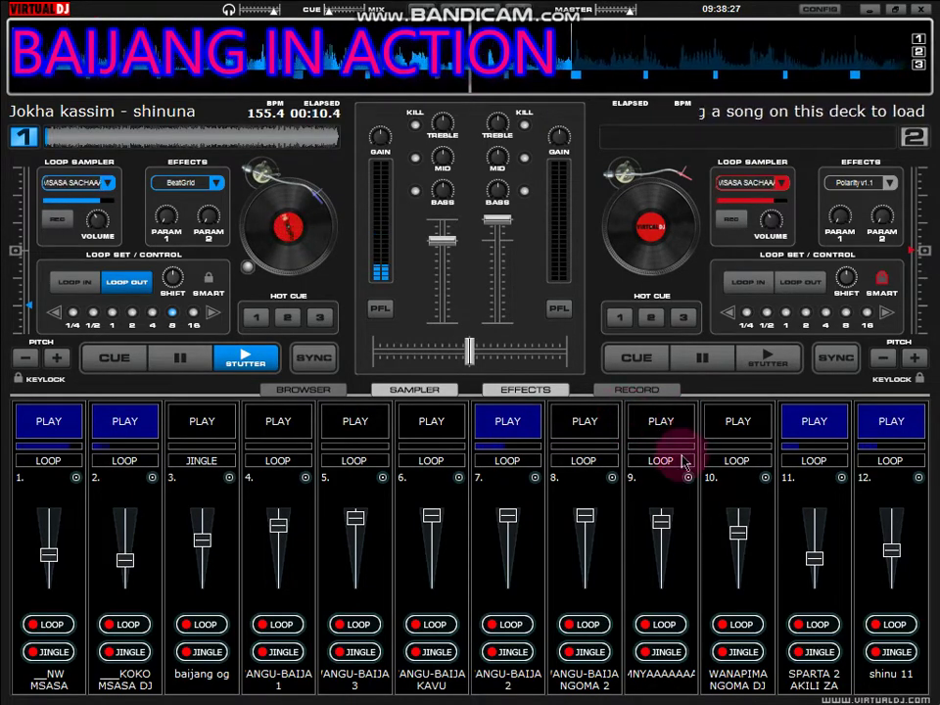
# Switch sampler playback from slot 7 to slot 4 at full volume, and trigger the jingle in slot 3.
pyautogui.click(286, 427)
pyautogui.click(496, 420)
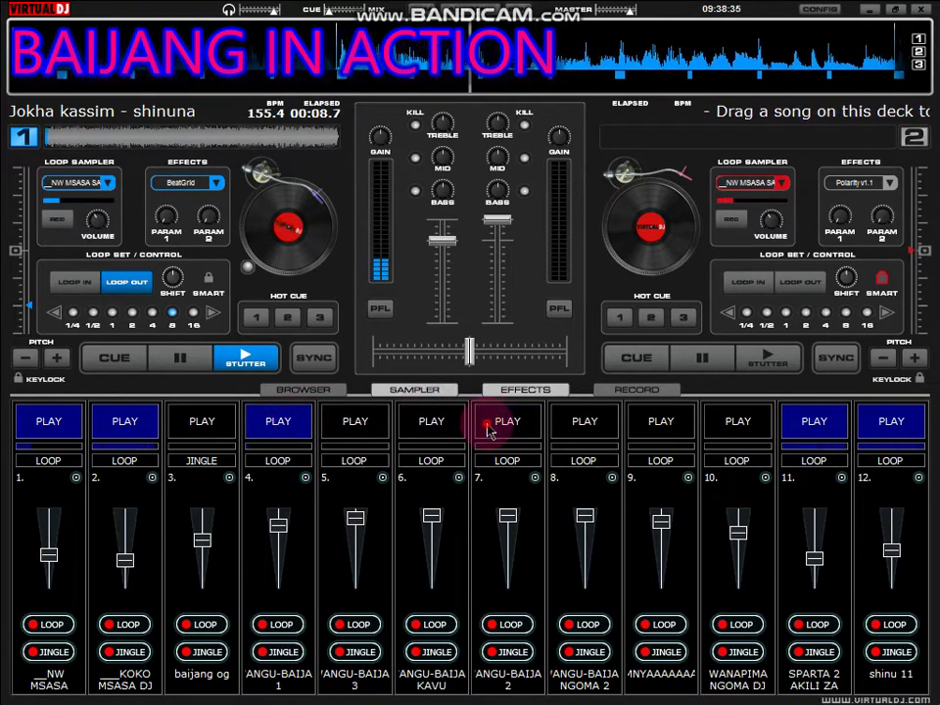
pyautogui.click(294, 514)
pyautogui.click(211, 427)
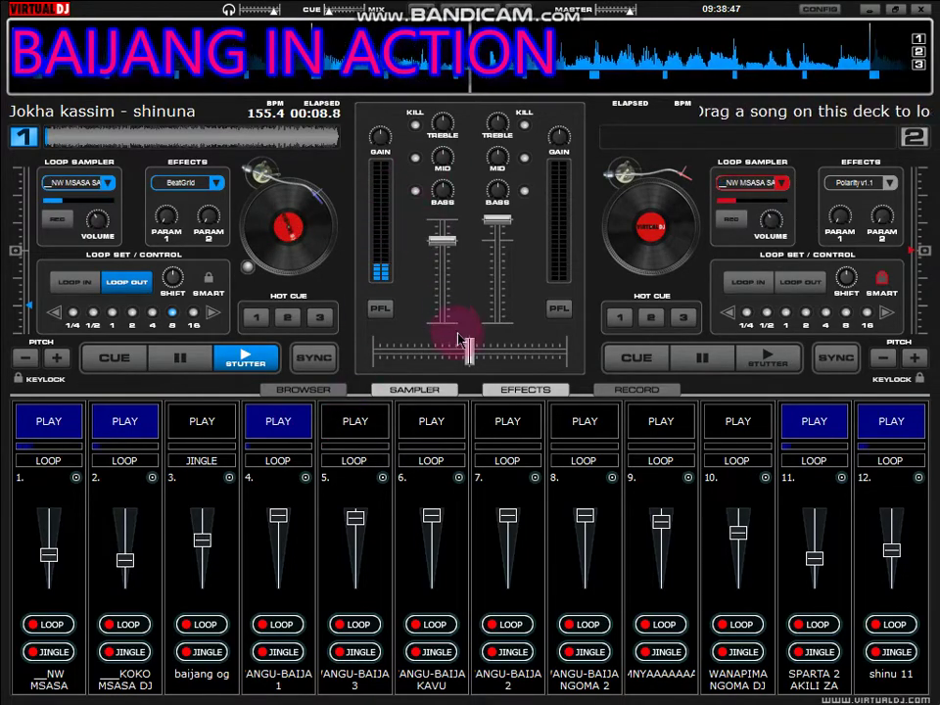
# Shift the crossfader slightly towards deck 1 and raise deck 1's volume to near its maximum.
pyautogui.moveTo(450, 350); pyautogui.dragTo(448, 350)
pyautogui.click(434, 235)
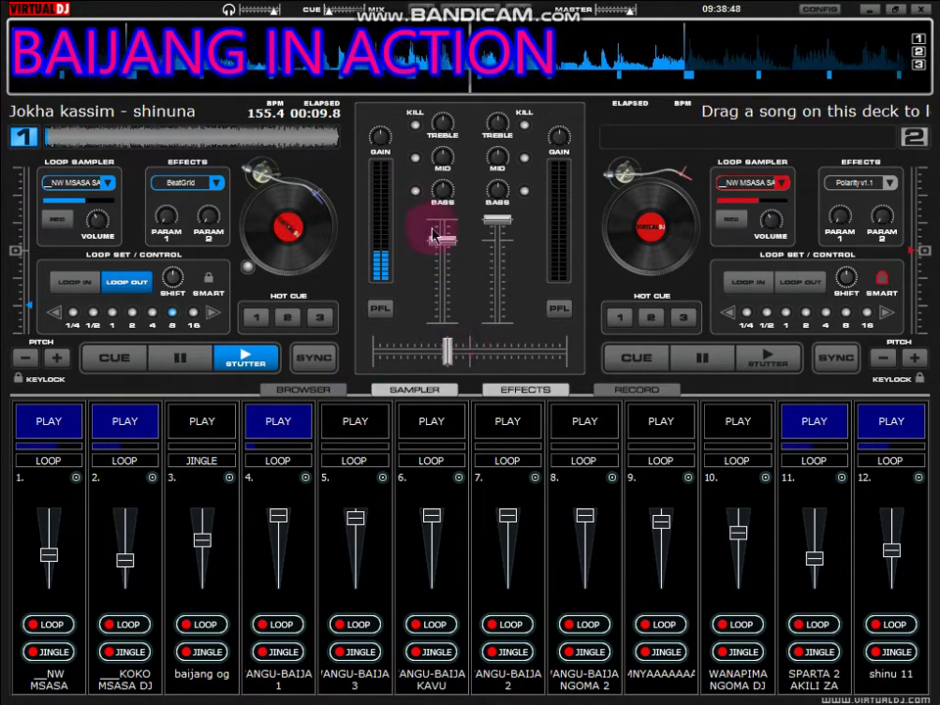
# Switch sampler playback from slot 4 to slot 5 and start the sample in slot 10.
pyautogui.click(348, 433)
pyautogui.click(305, 433)
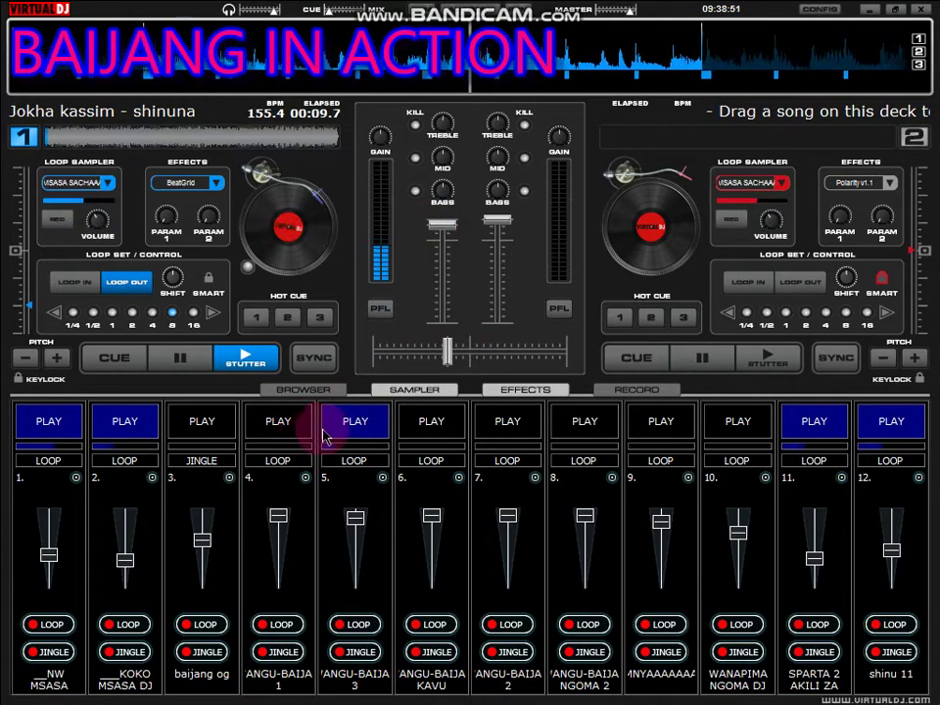
pyautogui.click(750, 431)
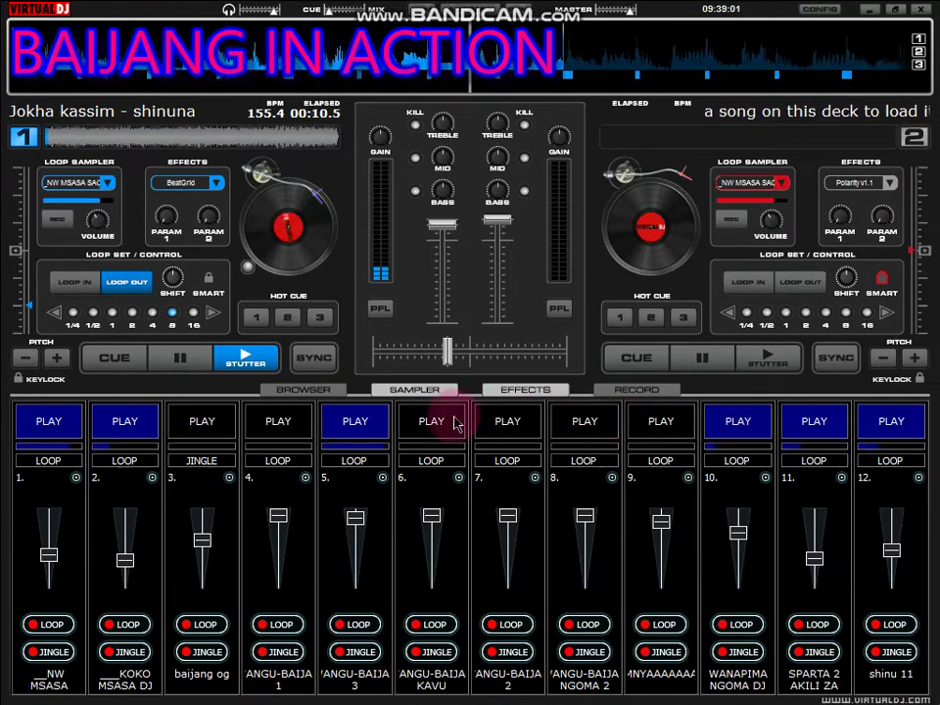
# Stop the sample in slot 5 and start the one in slot 7.
pyautogui.click(358, 424)
pyautogui.click(431, 427)
pyautogui.click(517, 429)
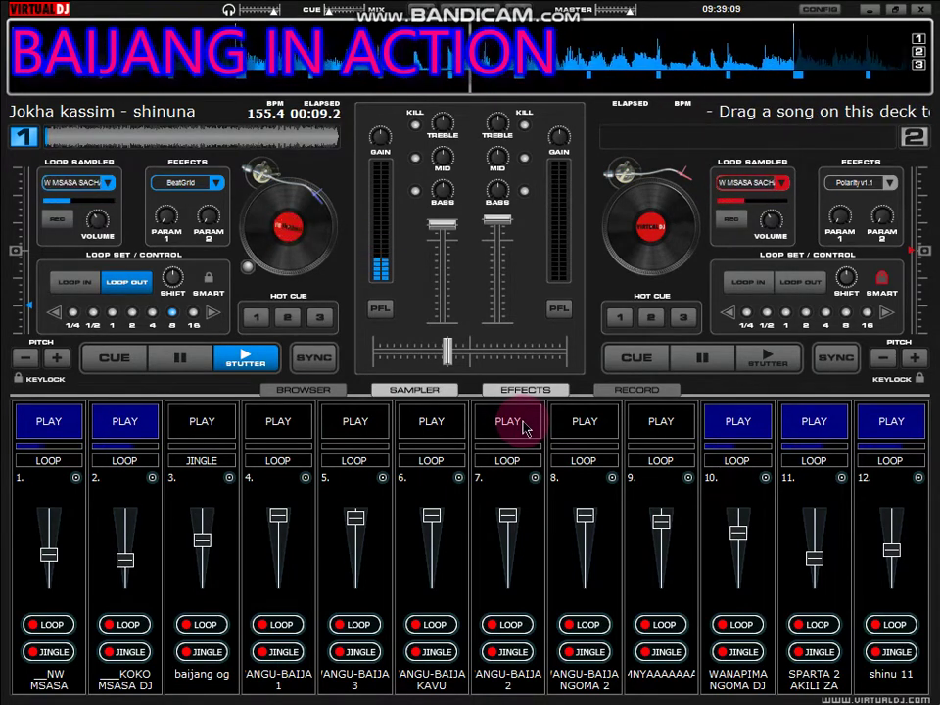
pyautogui.click(524, 428)
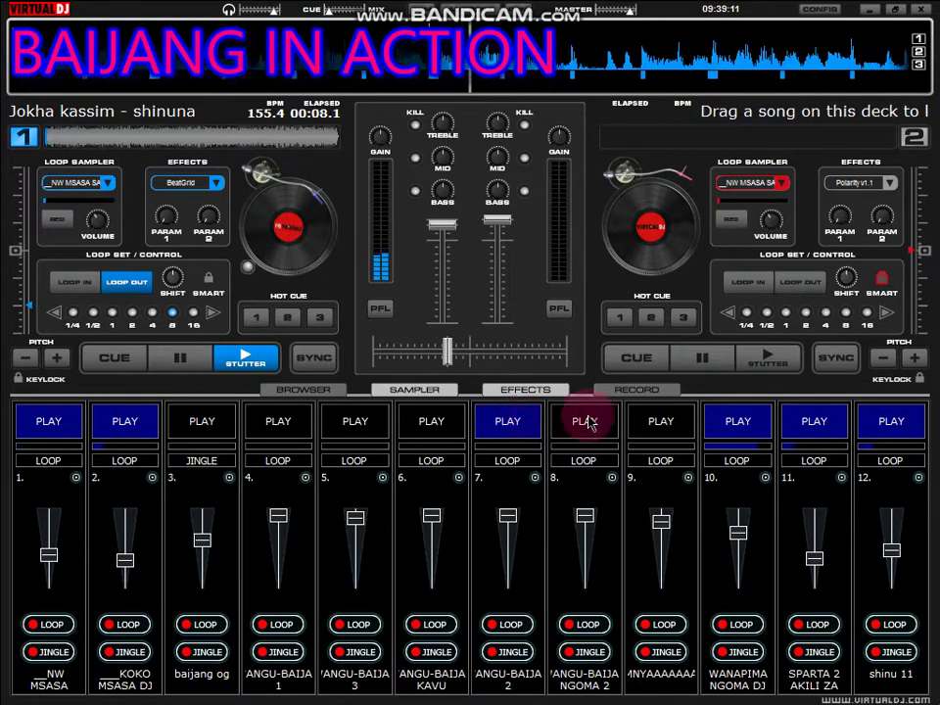
# Stop the sample in slot 10 and switch sampler playback from slot 7 to slot 6.
pyautogui.click(731, 426)
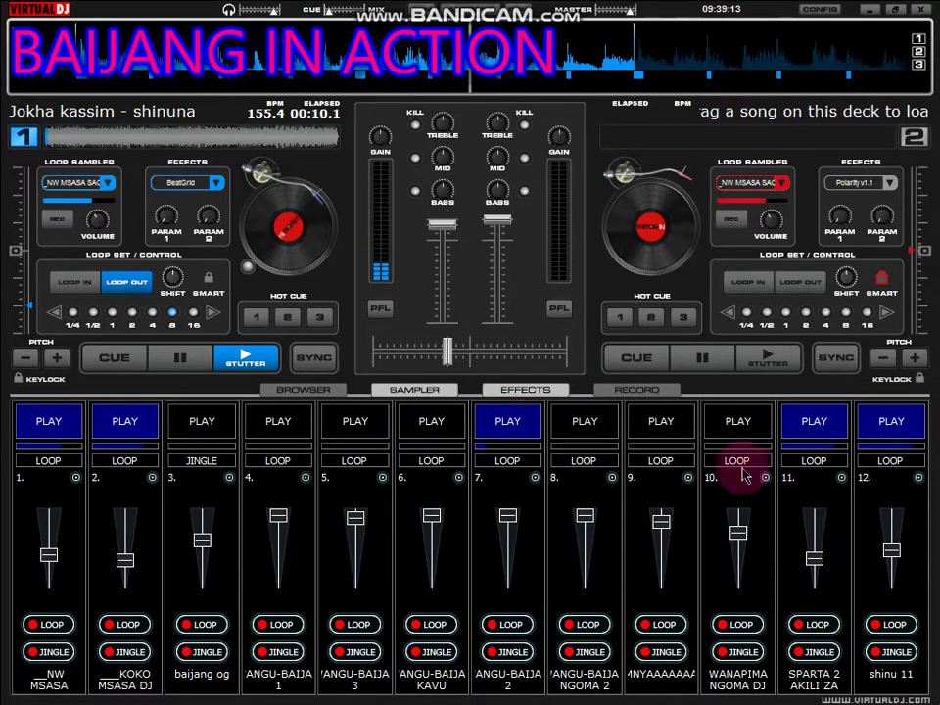
pyautogui.click(444, 428)
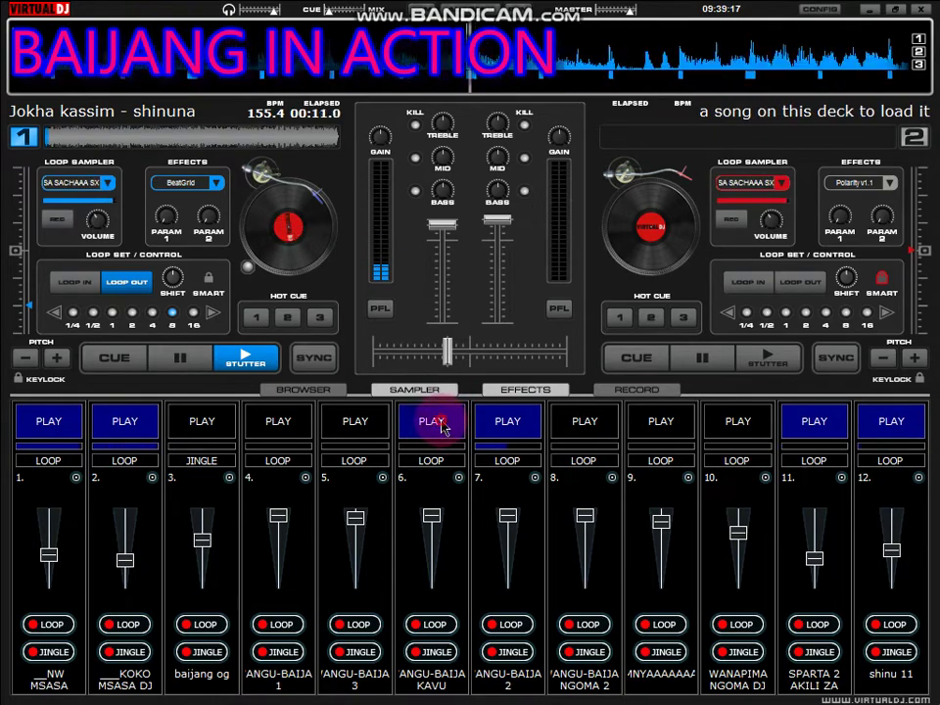
pyautogui.click(493, 421)
# Start loading a new sample into slot 10 and browse back up to the root of Removable Disk (F:).
pyautogui.click(765, 478)
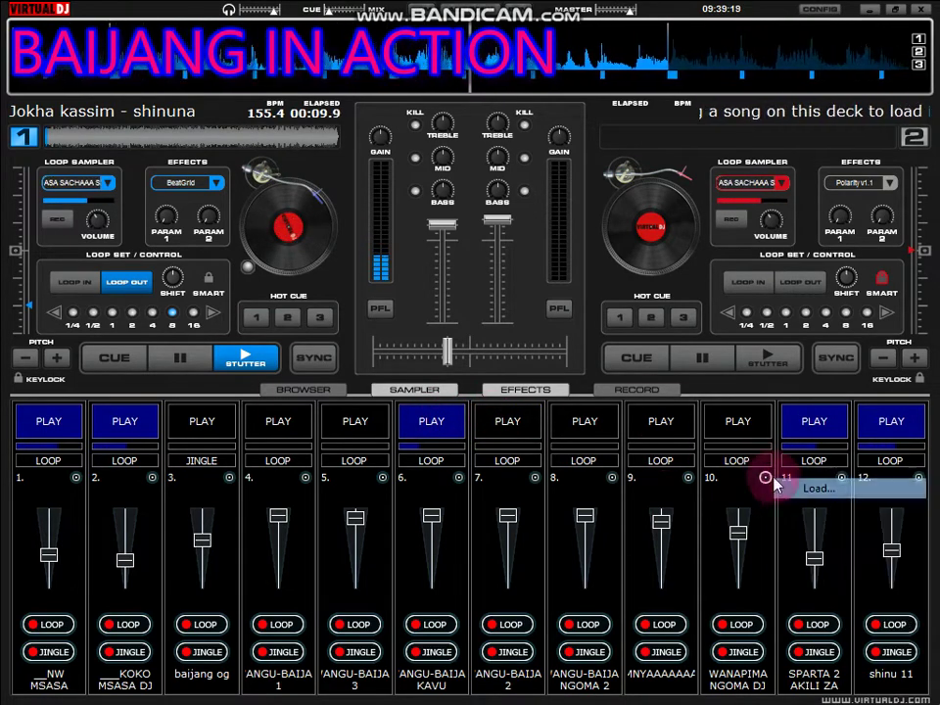
pyautogui.click(783, 488)
pyautogui.scroll(-4, 323, 169)
pyautogui.scroll(3, 320, 173)
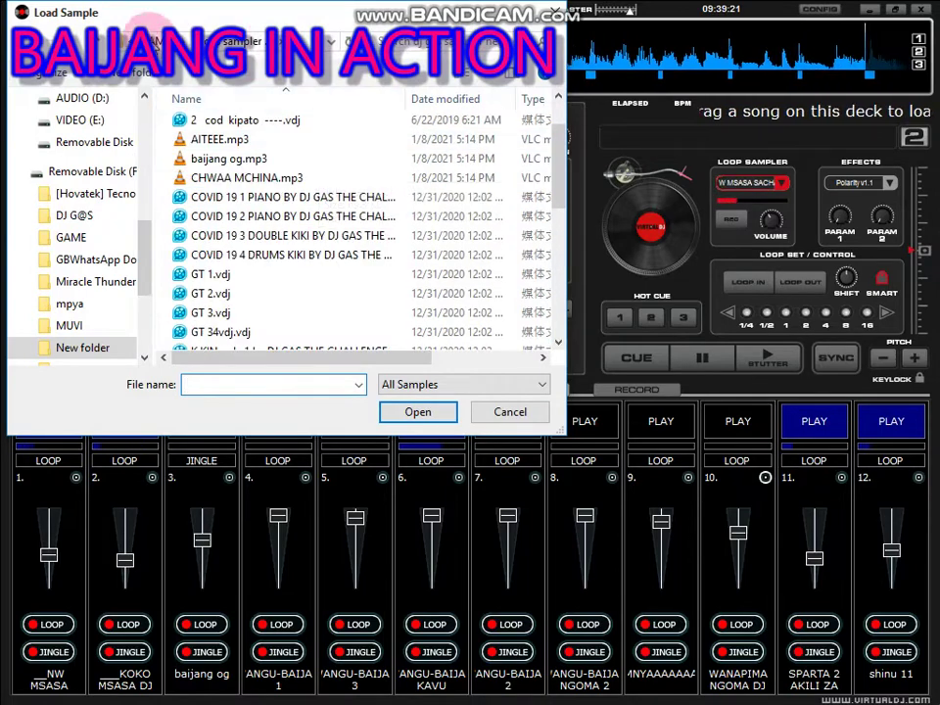
pyautogui.scroll(-10, 294, 226)
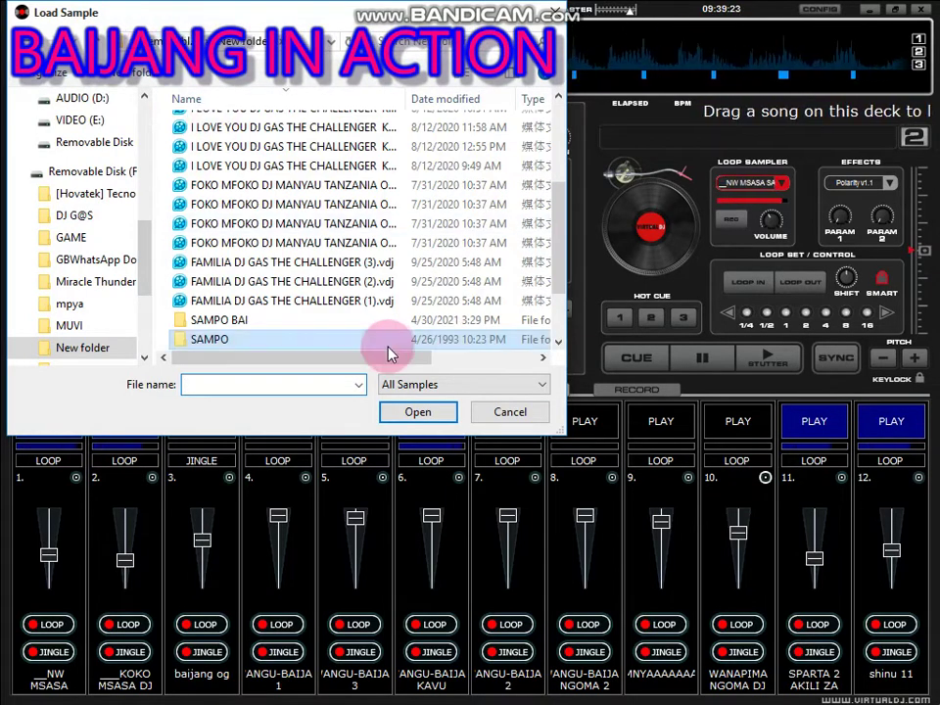
pyautogui.scroll(-2, 372, 293)
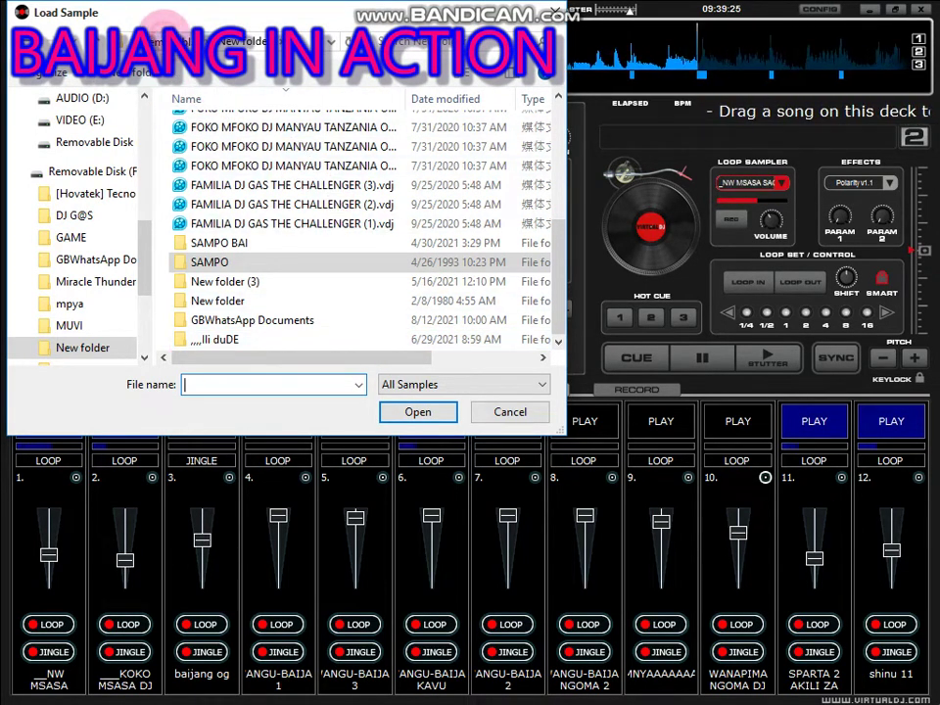
pyautogui.click(166, 29)
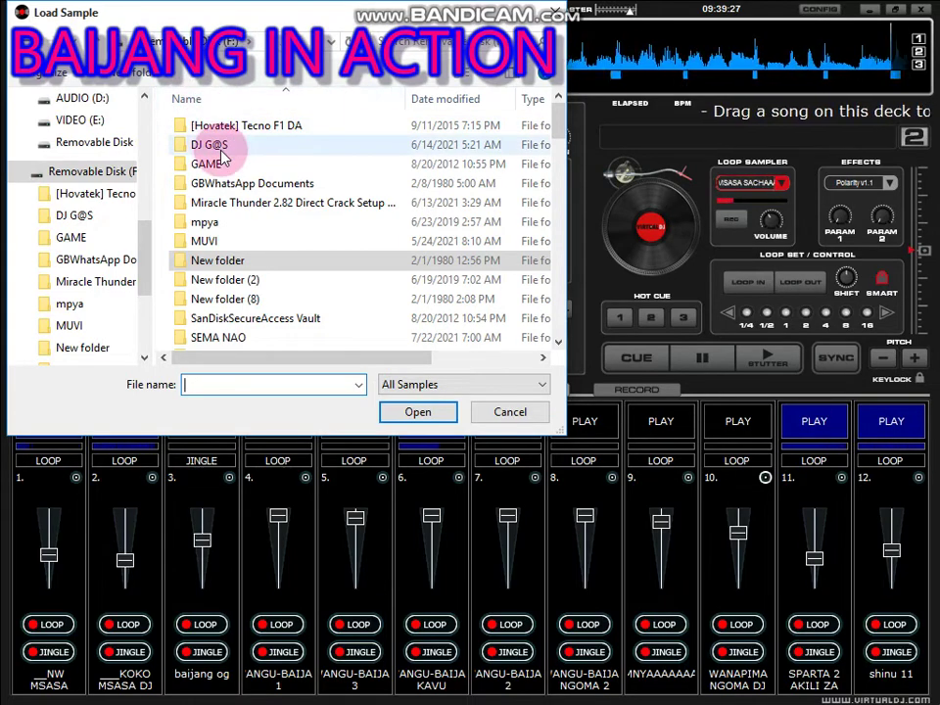
# Look through the disk's folders and open VirtualDJ > sholo > WhatsApp Documents.
pyautogui.scroll(-2, 221, 157)
pyautogui.scroll(-15, 221, 157)
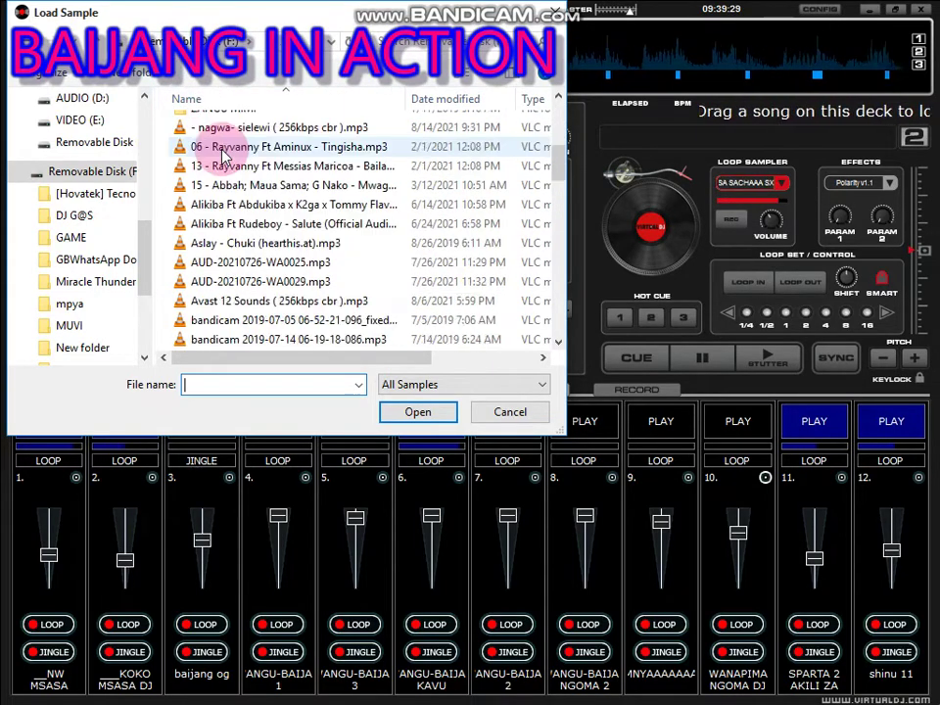
pyautogui.scroll(17, 226, 156)
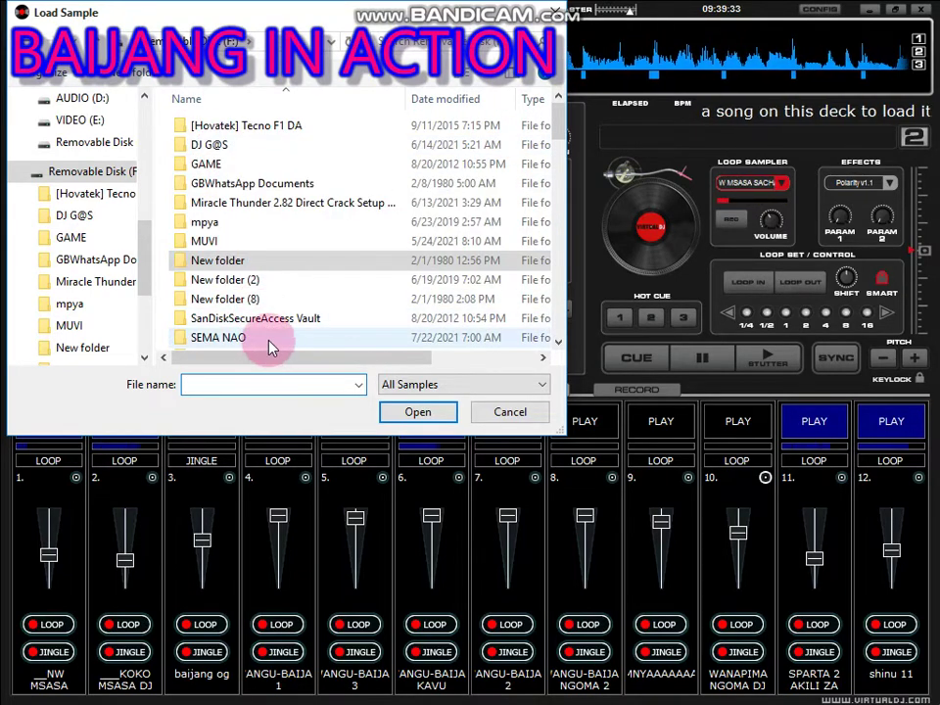
pyautogui.scroll(-1, 268, 340)
pyautogui.doubleClick(261, 327)
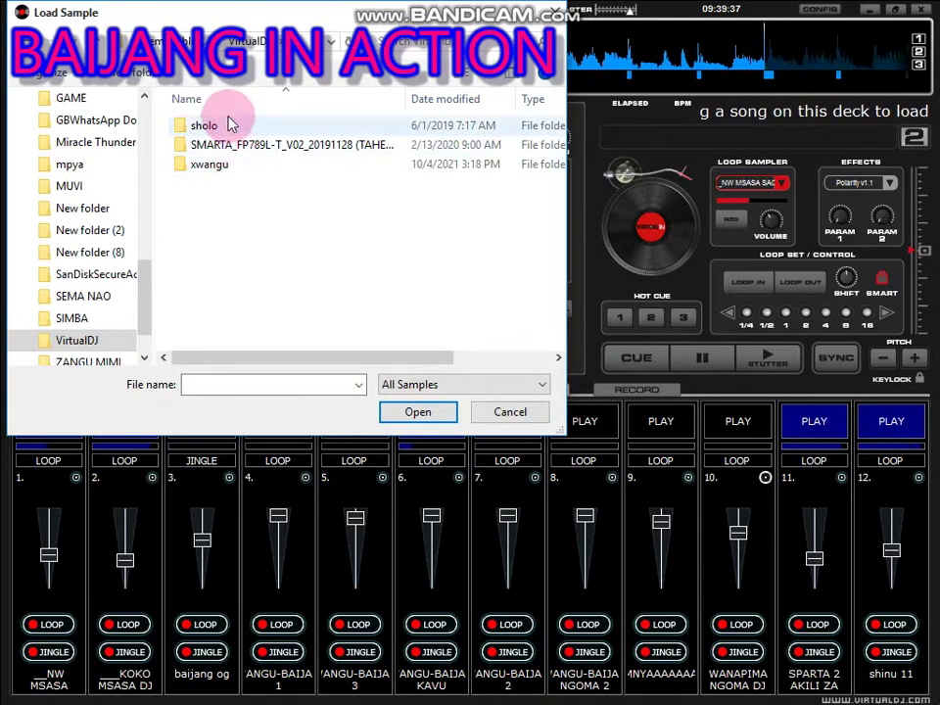
pyautogui.doubleClick(225, 126)
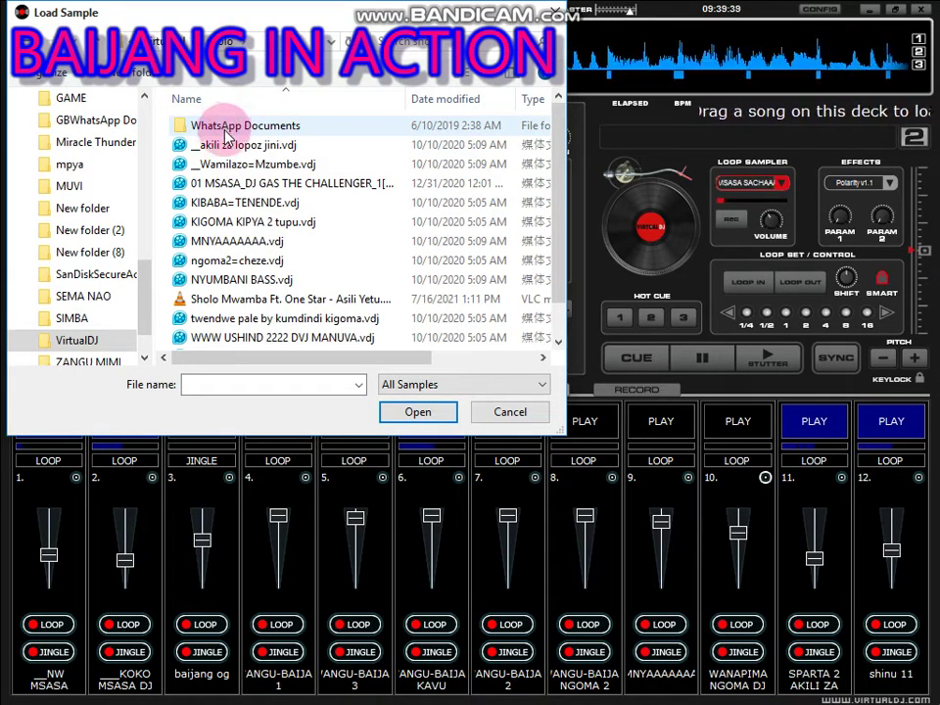
pyautogui.scroll(-1, 227, 137)
pyautogui.scroll(1, 227, 142)
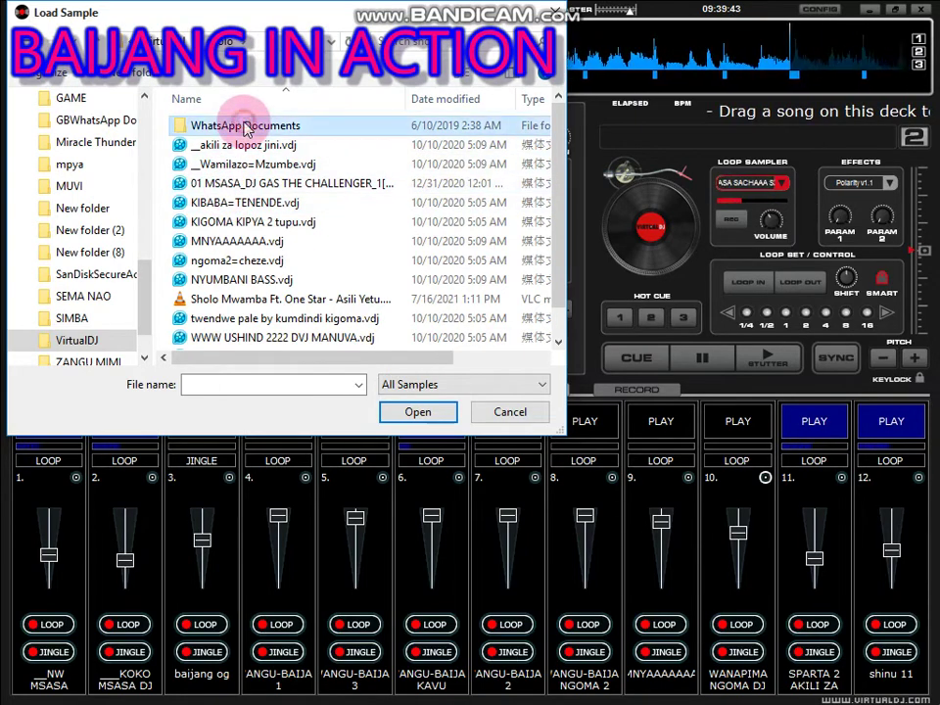
pyautogui.doubleClick(242, 126)
# Find ___CHANT 5_G@S WAMI2LING@.vdj in the sample list and load it into slot 10.
pyautogui.scroll(-8, 252, 220)
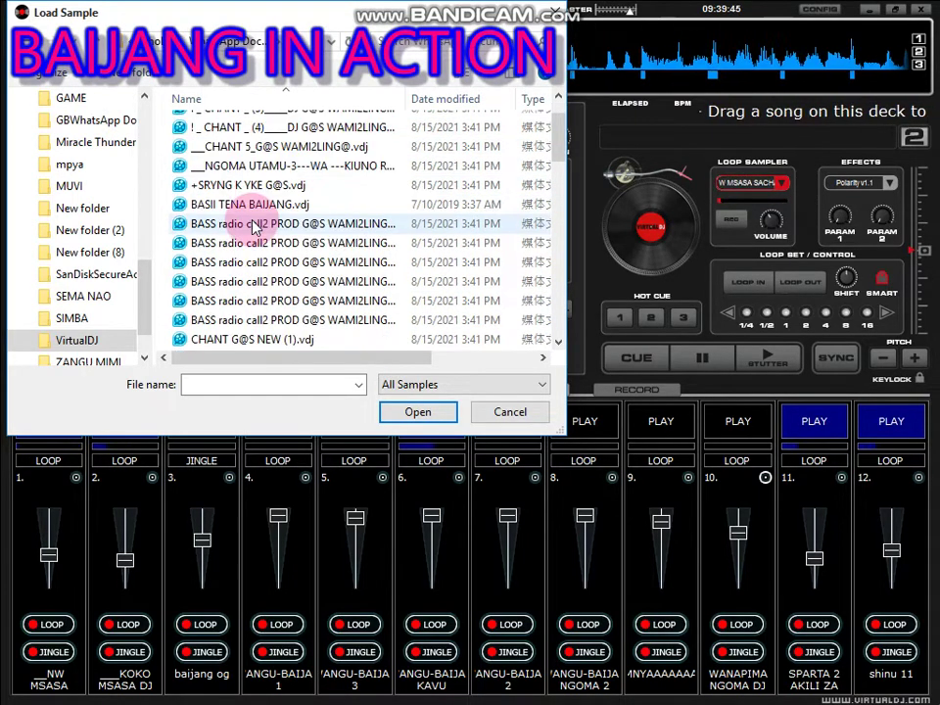
pyautogui.scroll(-6, 253, 224)
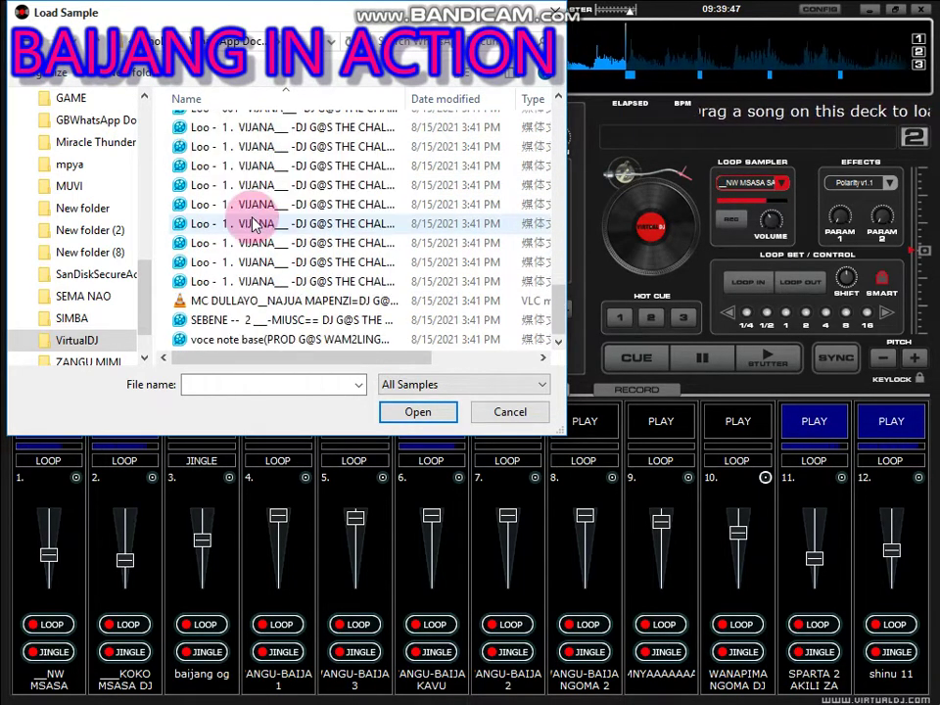
pyautogui.scroll(14, 253, 224)
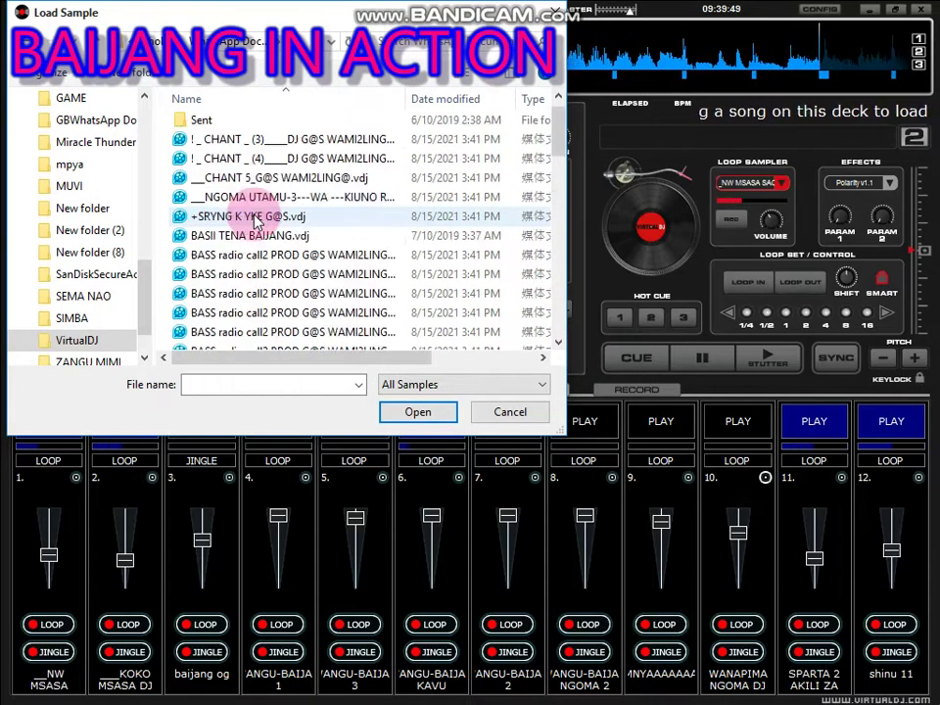
pyautogui.scroll(-2, 254, 221)
pyautogui.scroll(2, 263, 211)
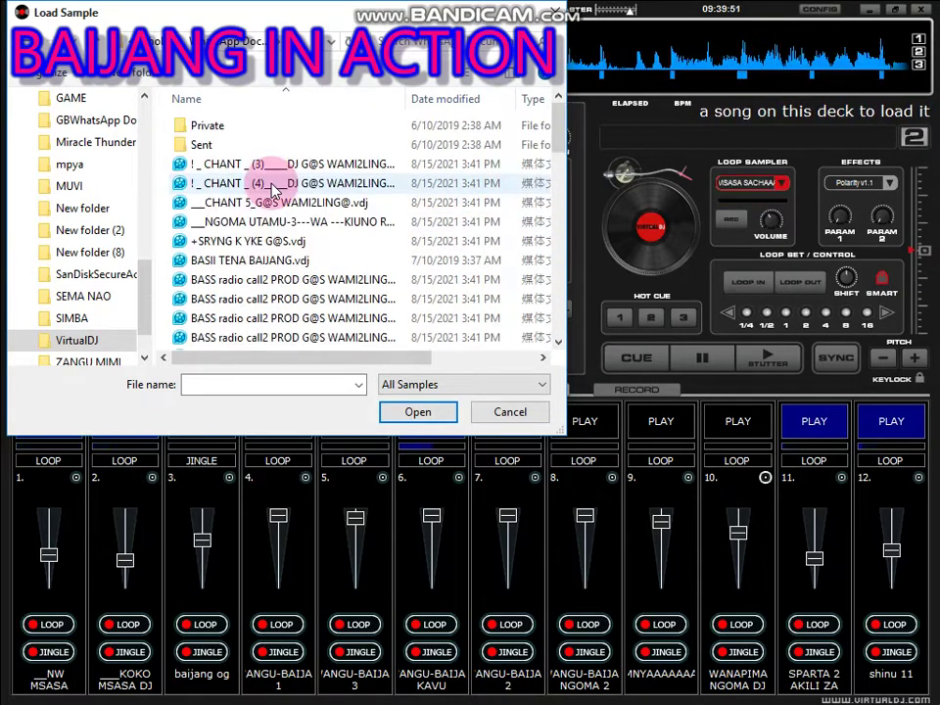
pyautogui.click(259, 183)
pyautogui.doubleClick(213, 202)
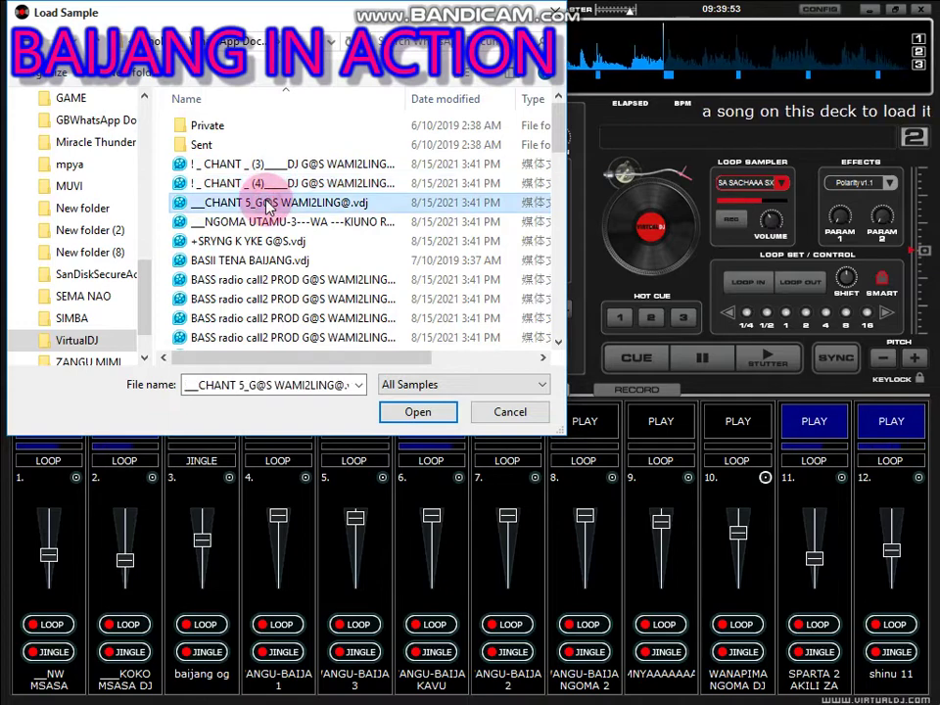
# Play the newly loaded sample in slot 10 and raise its volume to the maximum.
pyautogui.click(759, 442)
pyautogui.moveTo(742, 554); pyautogui.dragTo(749, 520)
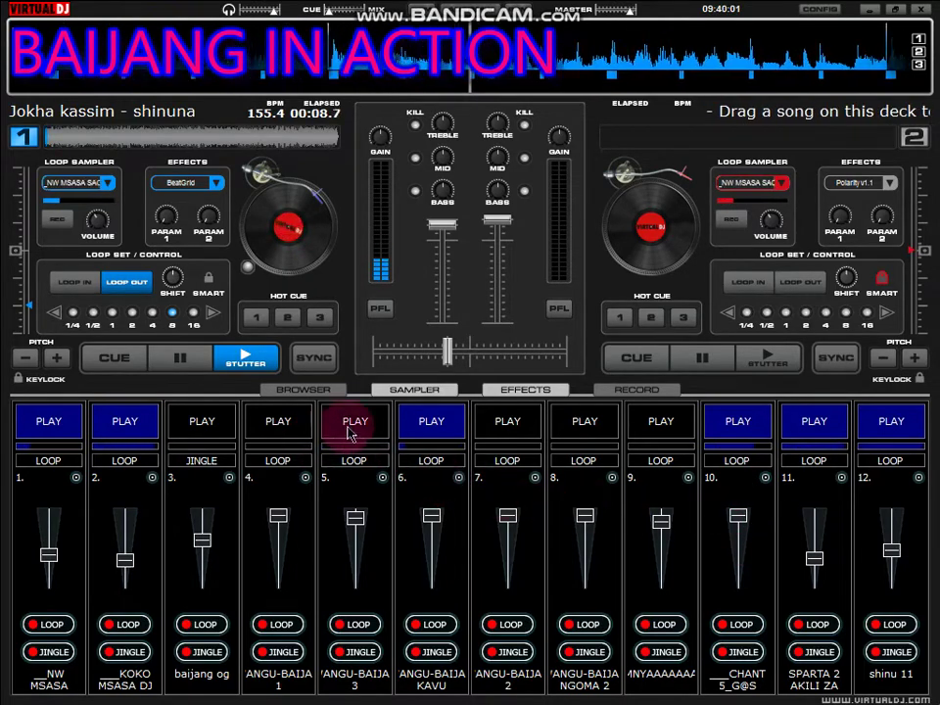
# Switch the playing sample from slot 6 to slot 7, and load the "! _ CHANT _ (4)" sample into slot 8.
pyautogui.click(508, 426)
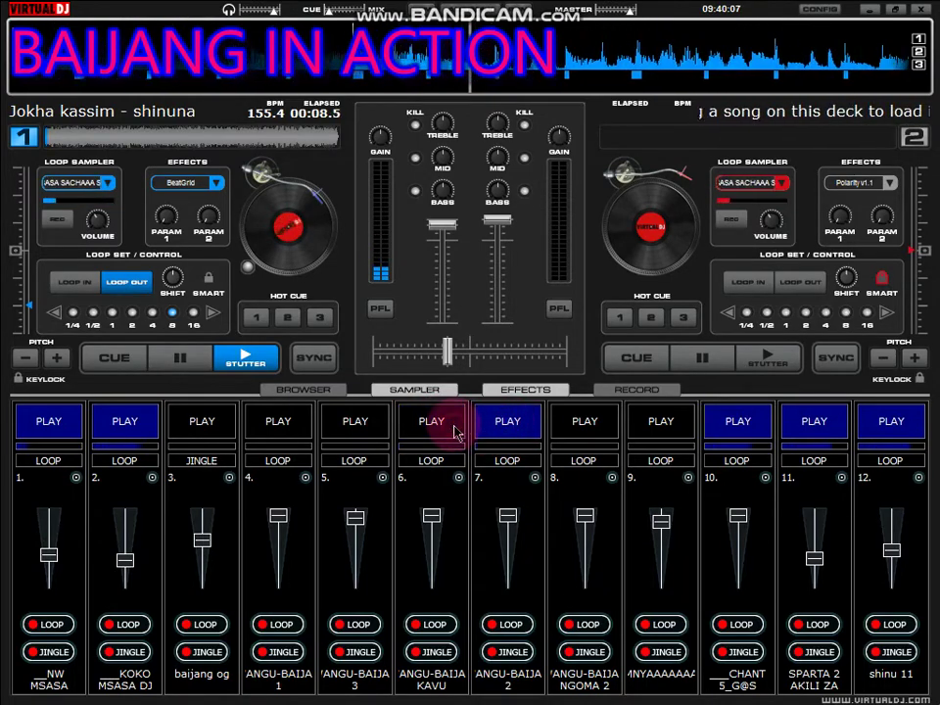
pyautogui.click(611, 479)
pyautogui.click(632, 489)
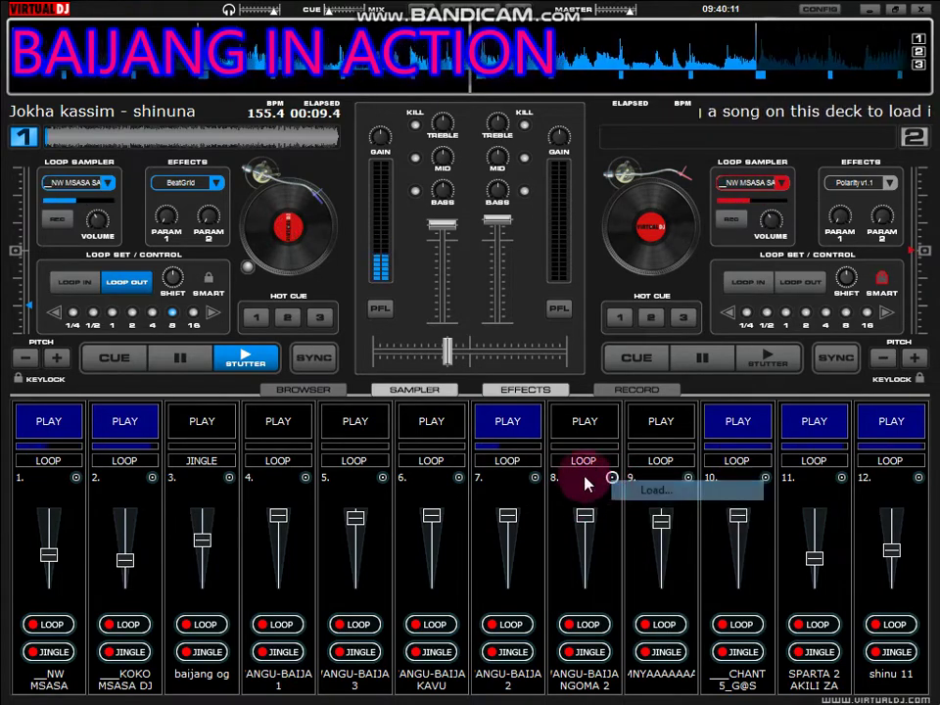
pyautogui.click(200, 241)
pyautogui.scroll(-1, 257, 252)
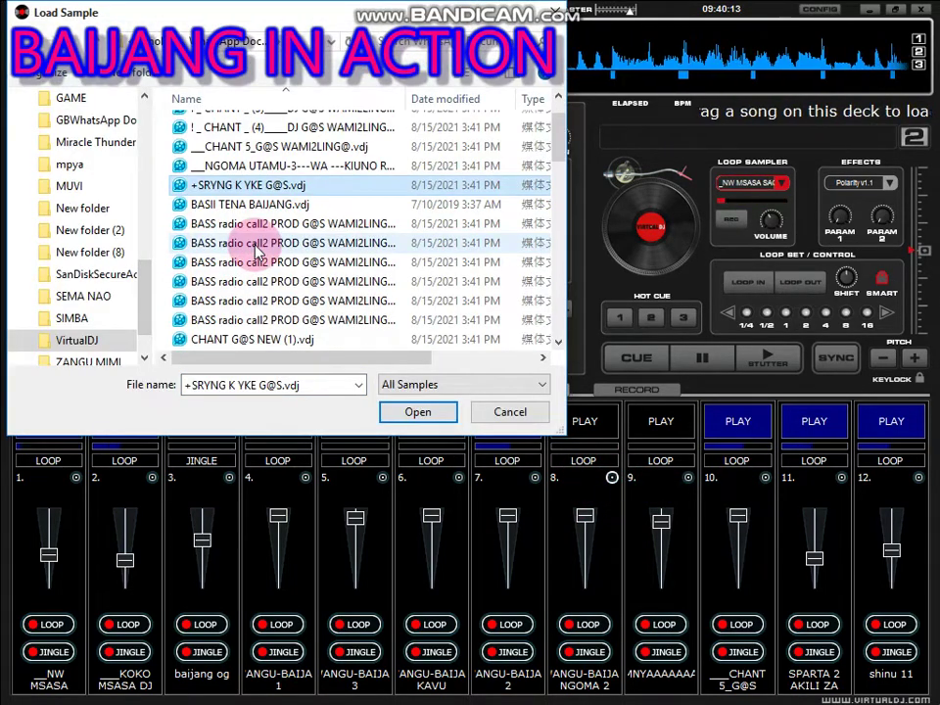
pyautogui.scroll(1, 258, 251)
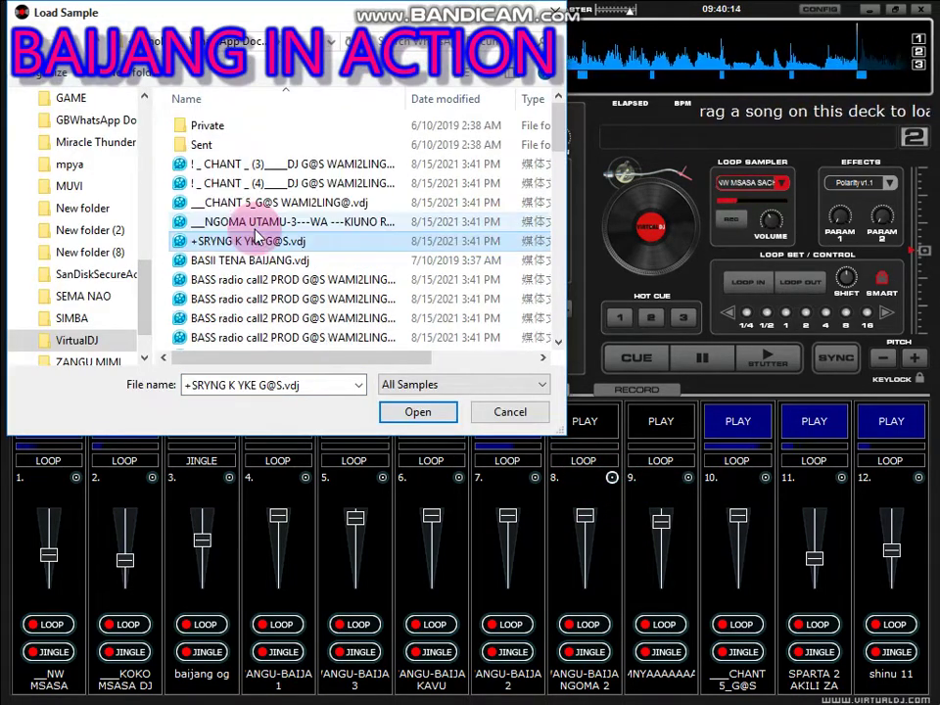
pyautogui.doubleClick(279, 186)
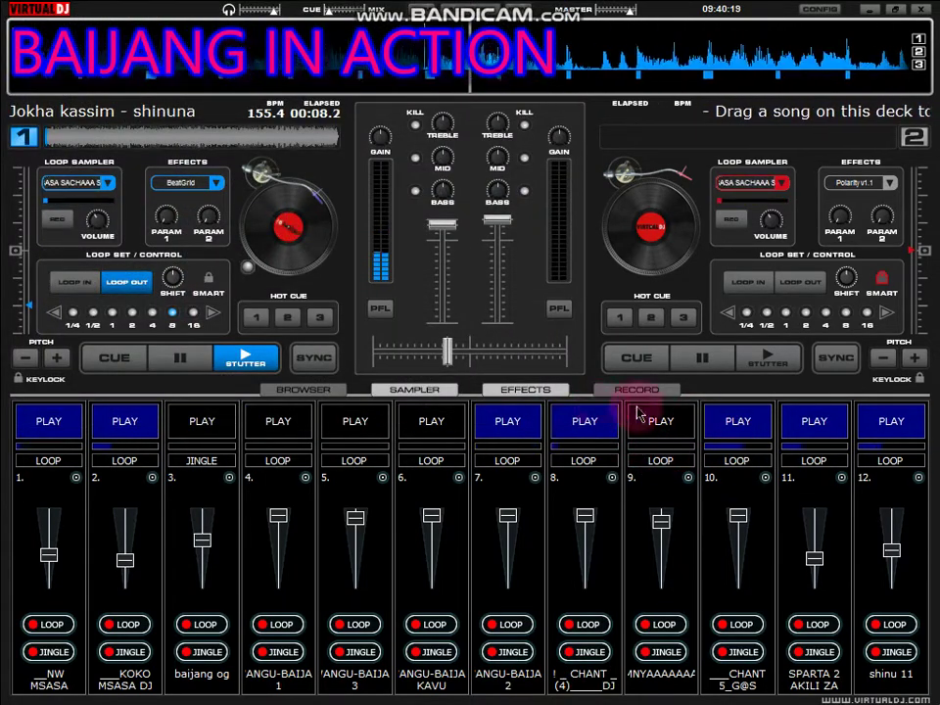
# Stop the two chant samples playing in slots 10 and 8.
pyautogui.click(737, 421)
pyautogui.click(614, 424)
pyautogui.click(647, 440)
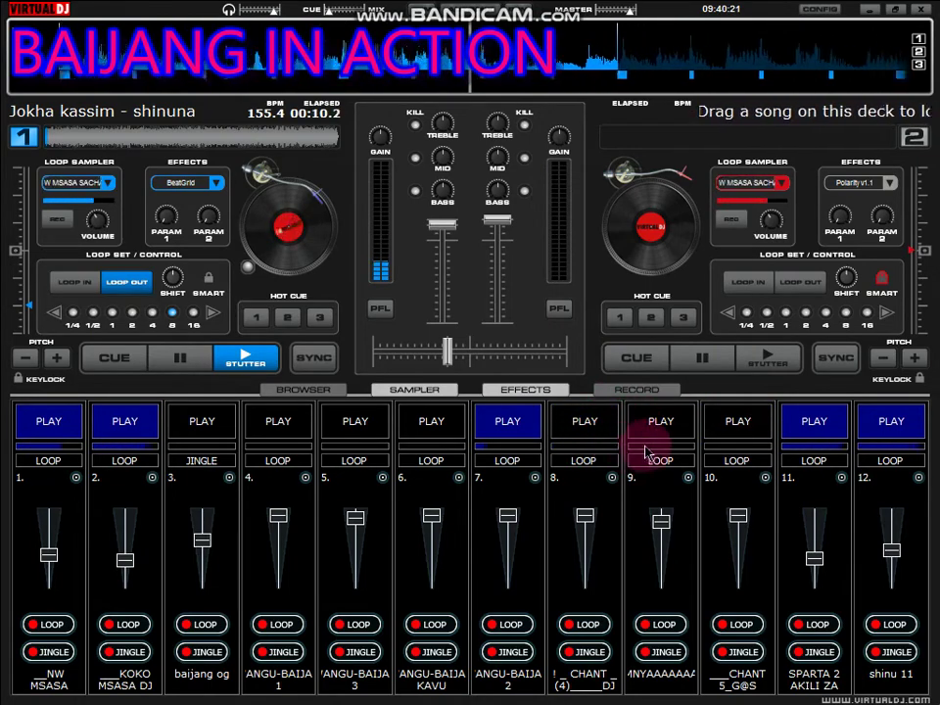
pyautogui.click(677, 477)
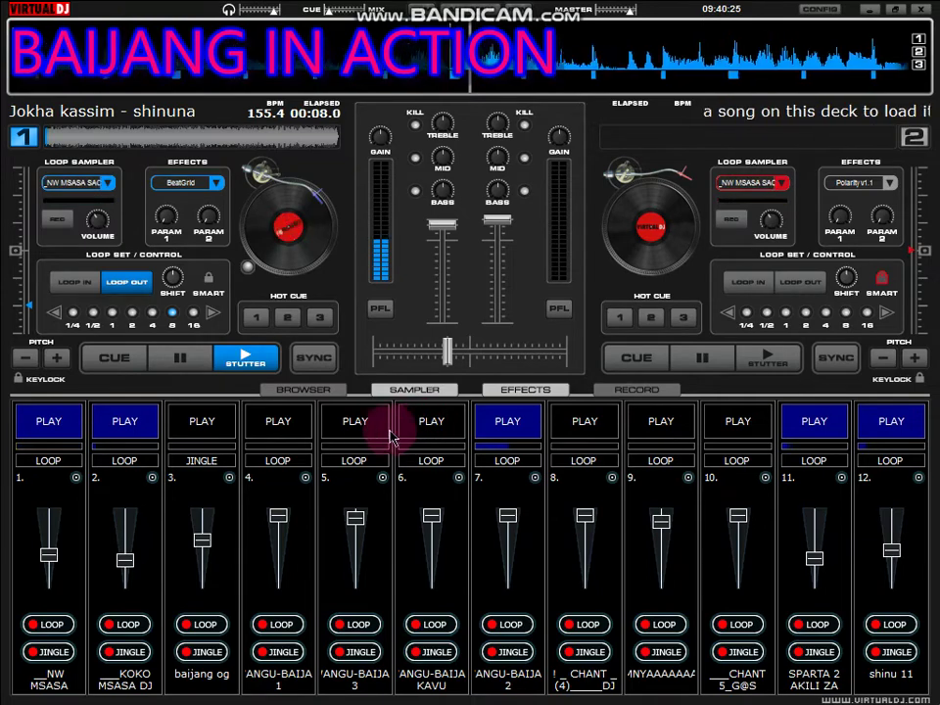
# Switch the playing sample from slot 7 to slot 4 and play the chant sample in slot 10.
pyautogui.click(274, 423)
pyautogui.click(514, 426)
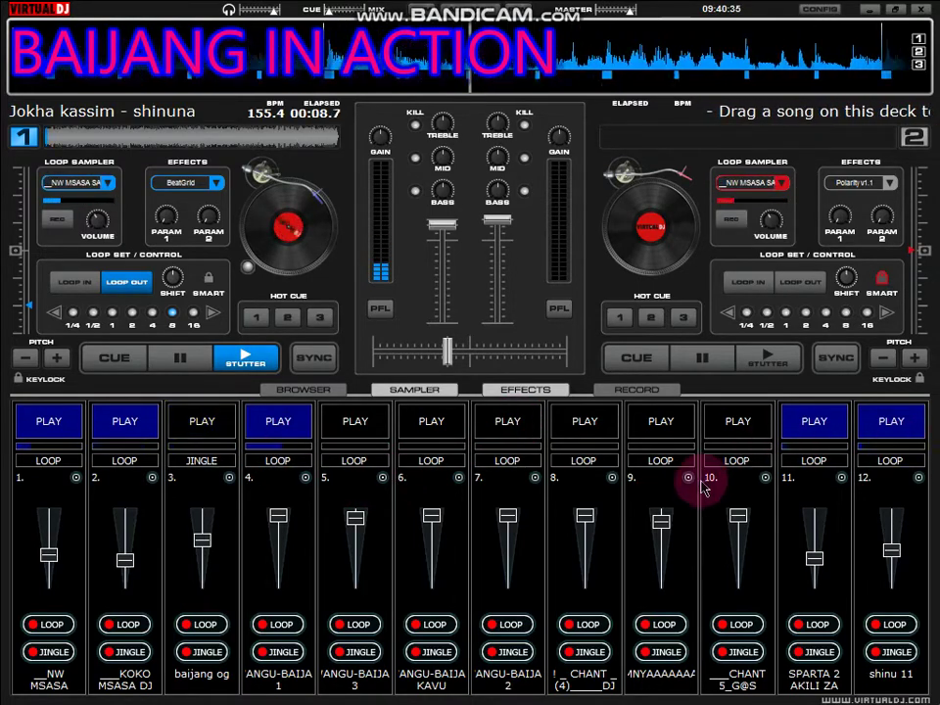
pyautogui.click(754, 477)
pyautogui.click(739, 422)
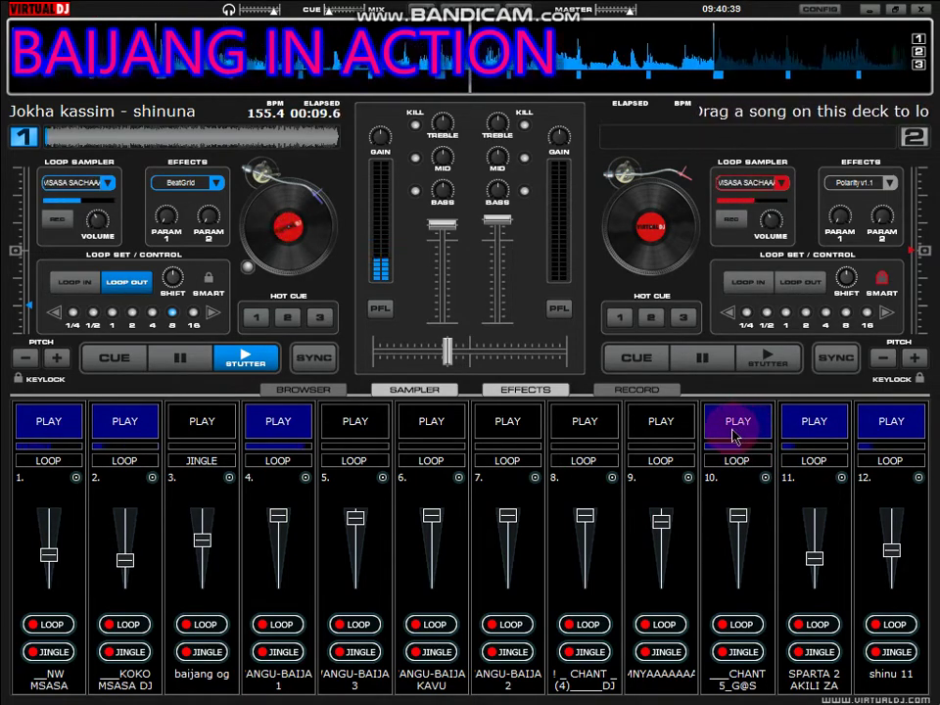
# Switch the playing sample from slot 4 to slot 6, keeping the slot 10 and slot 12 samples running.
pyautogui.click(437, 429)
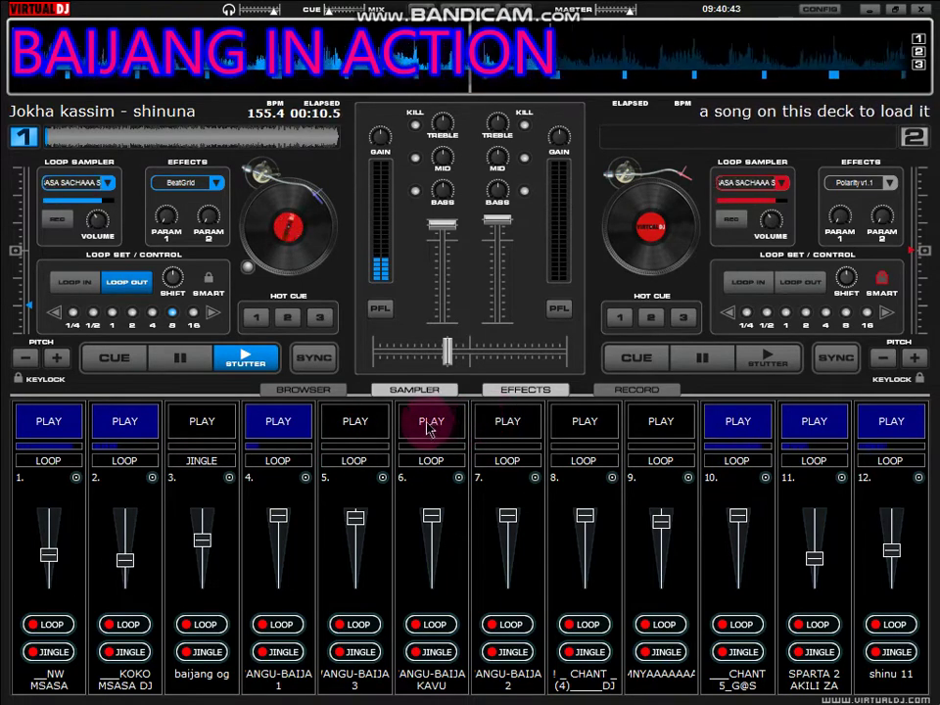
pyautogui.click(278, 422)
pyautogui.click(892, 421)
pyautogui.click(741, 421)
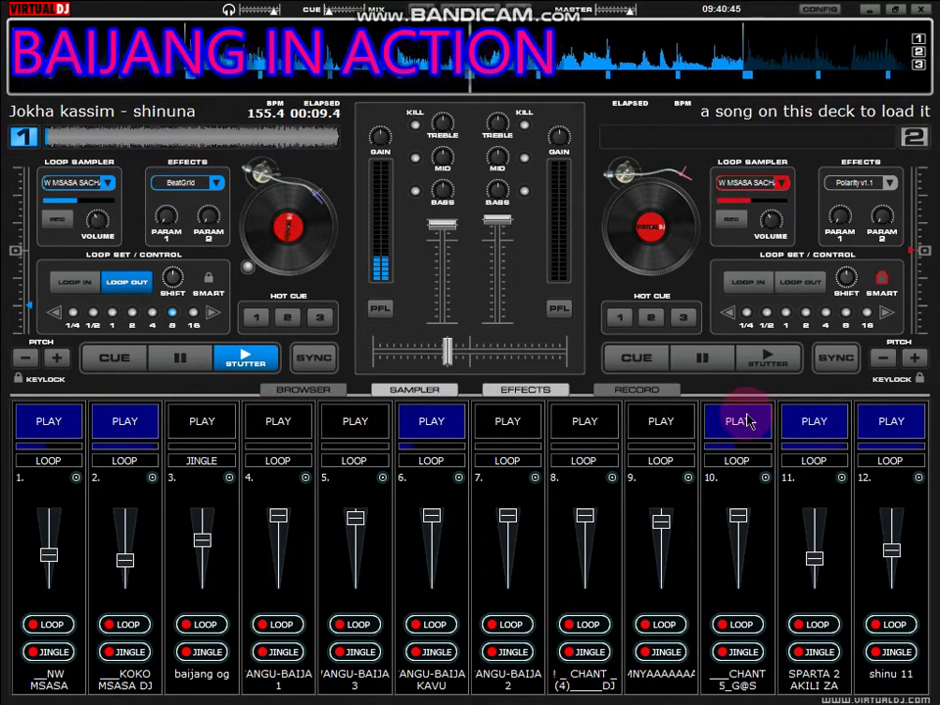
# Start loading another sample into slot 8 and look through the samples in the WhatsApp Documents folder.
pyautogui.click(612, 478)
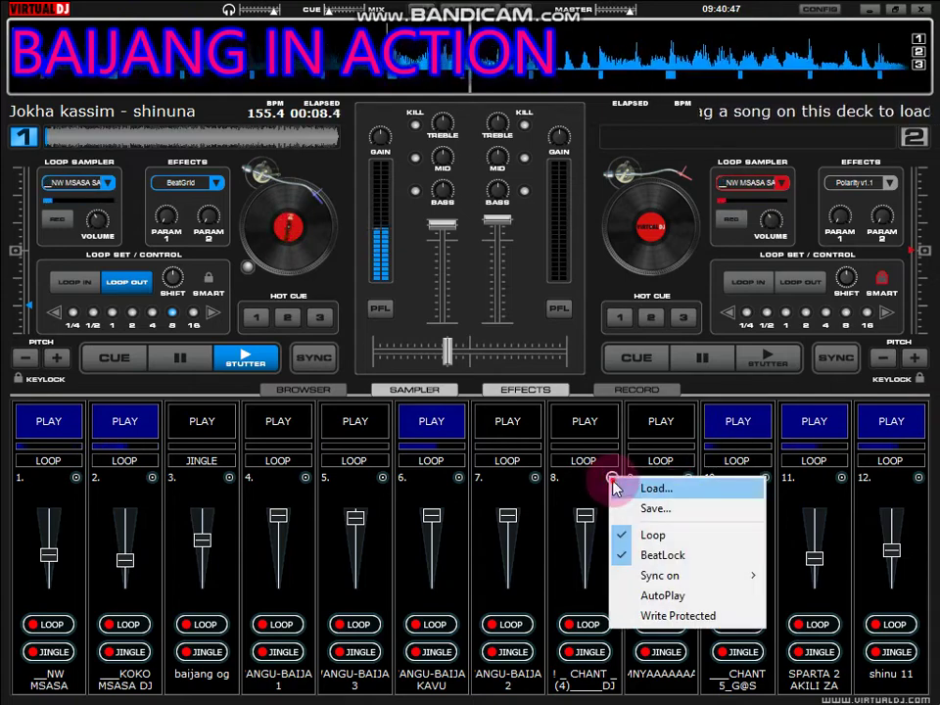
pyautogui.click(619, 488)
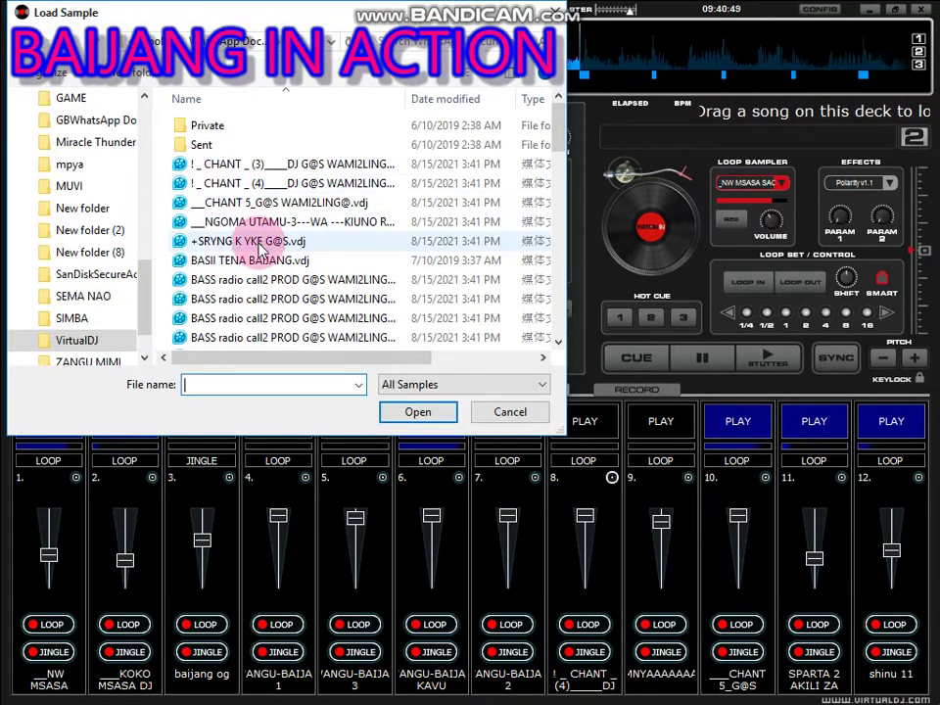
pyautogui.click(260, 245)
pyautogui.scroll(-6, 260, 247)
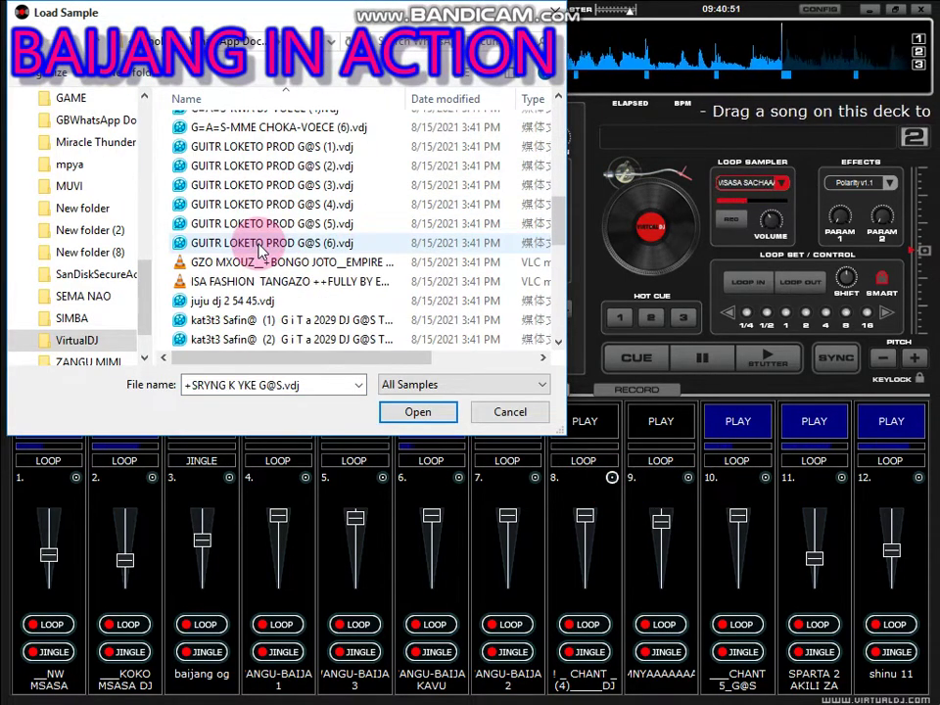
pyautogui.scroll(-7, 261, 247)
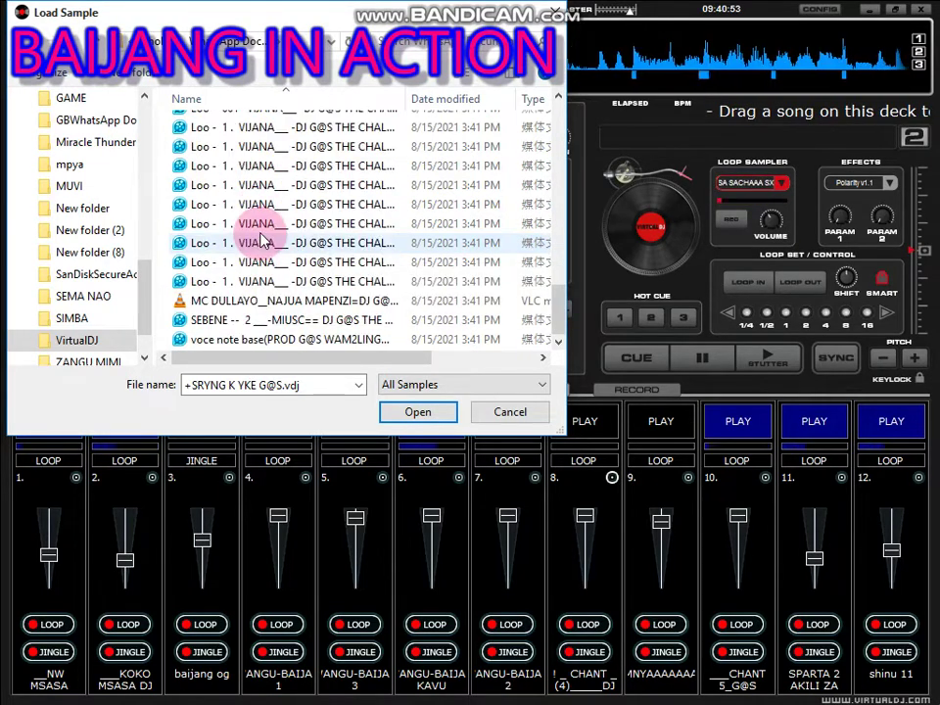
pyautogui.scroll(15, 225, 147)
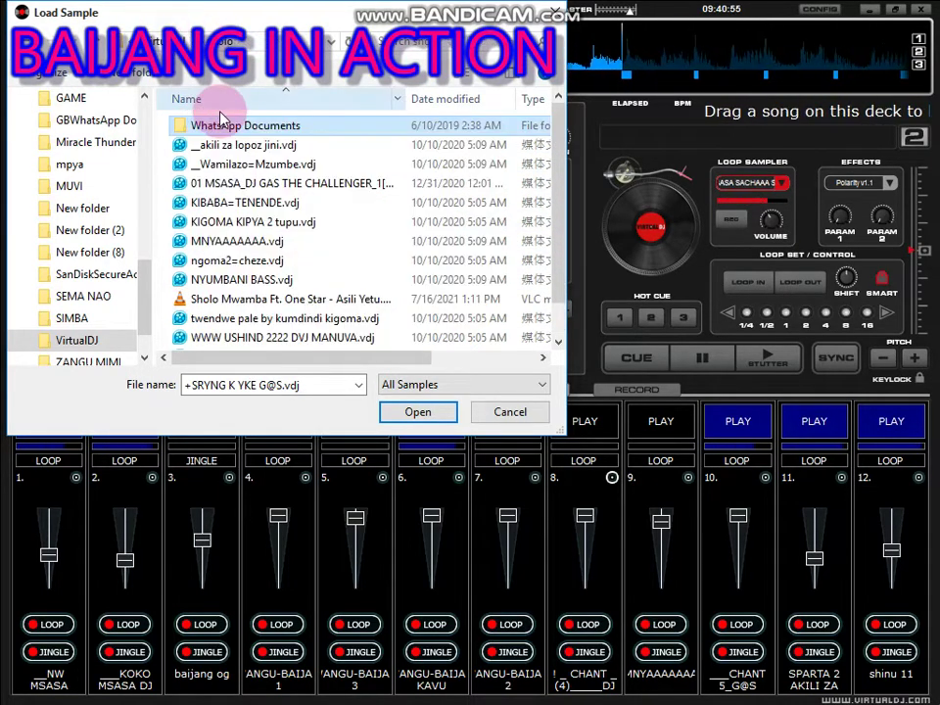
# Go up to the VirtualDJ folder, check the samples in xwangu, and return to the root of Removable Disk (F:).
pyautogui.scroll(-3, 225, 196)
pyautogui.click(169, 30)
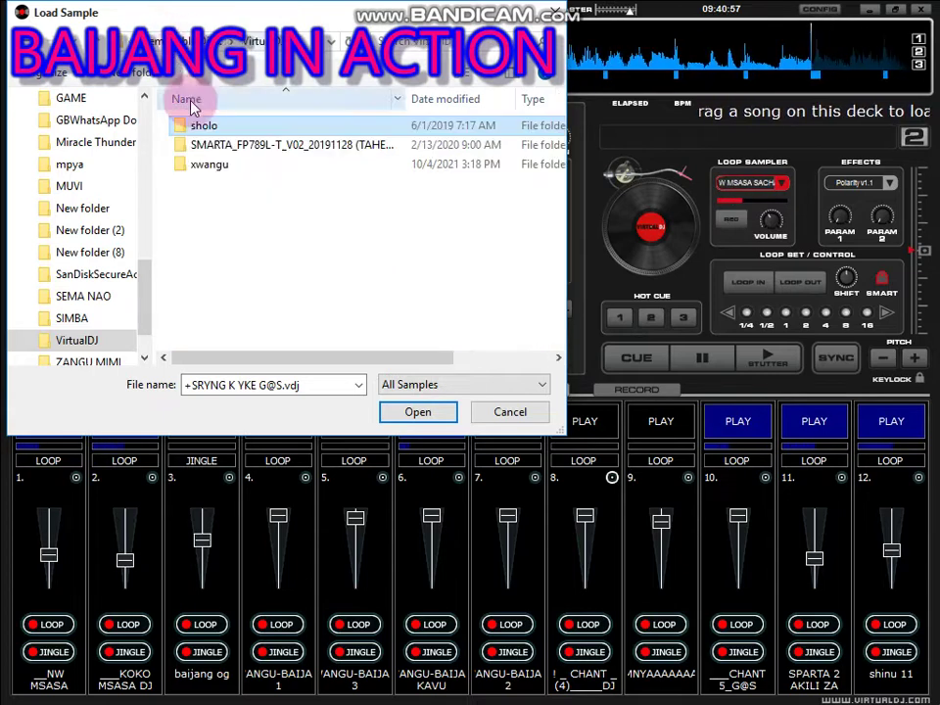
pyautogui.click(214, 164)
pyautogui.doubleClick(214, 165)
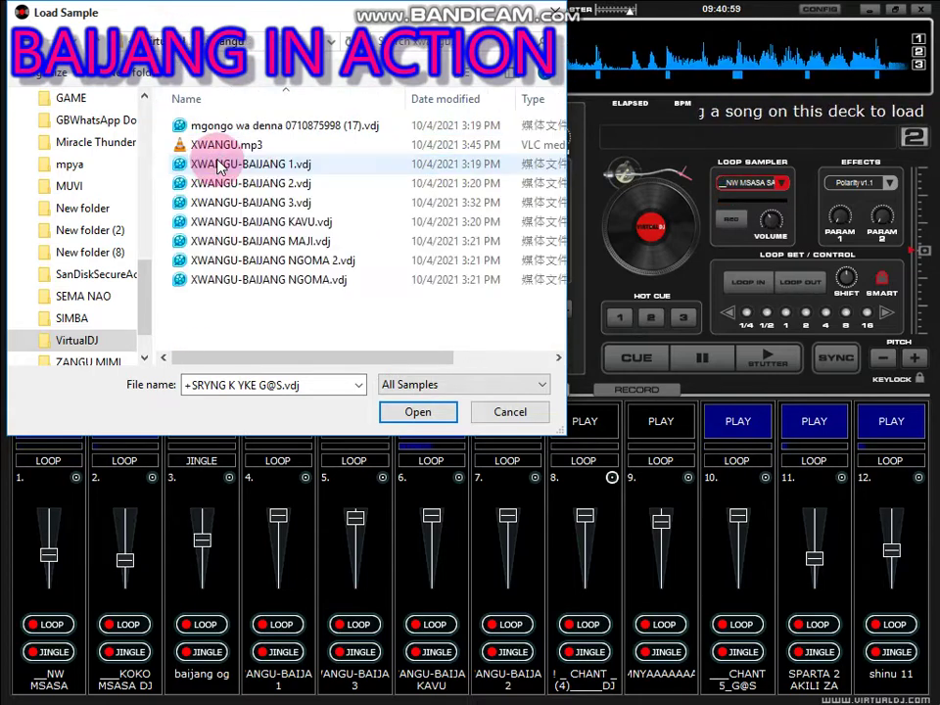
pyautogui.hotkey('alt', 'Up')
pyautogui.hotkey('alt', 'Up')
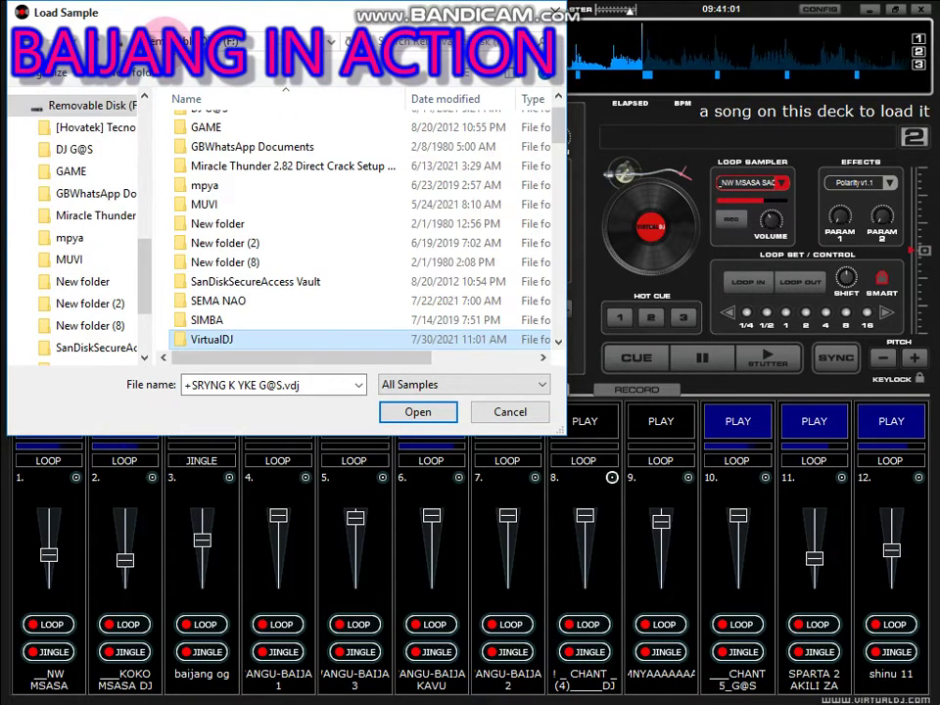
# Look through the samples in the GBWhatsApp Documents folder and cancel loading into slot 8.
pyautogui.scroll(1, 248, 160)
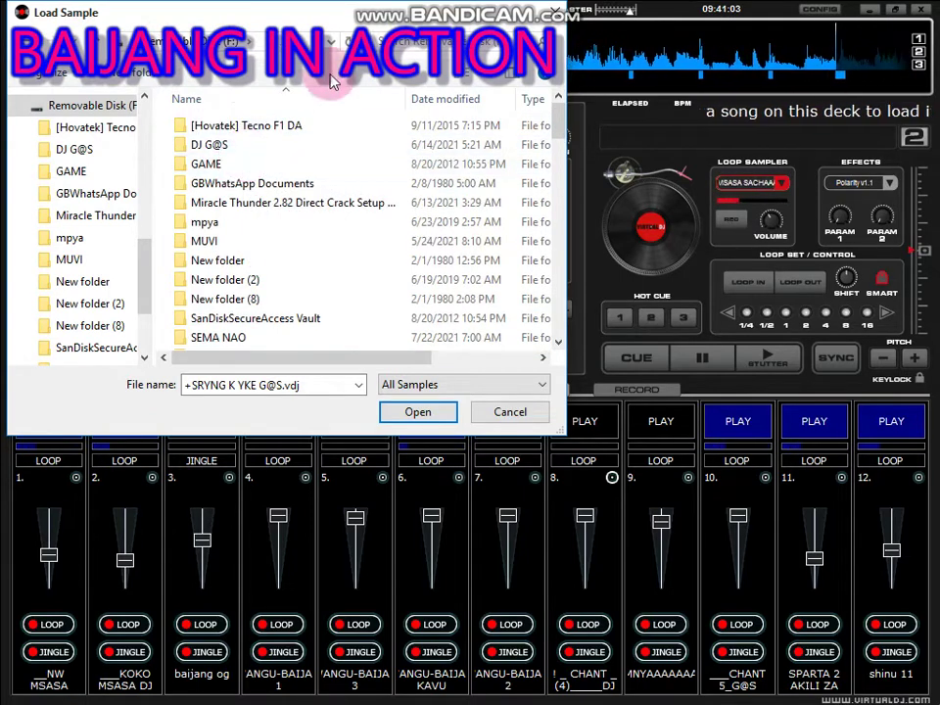
pyautogui.doubleClick(325, 184)
pyautogui.scroll(-3, 327, 185)
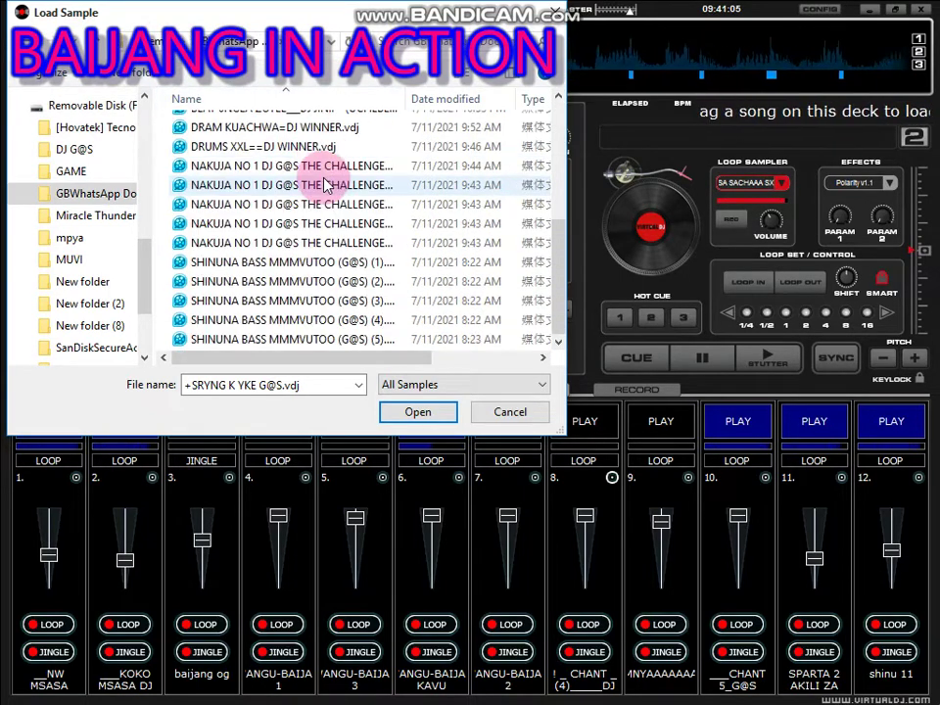
pyautogui.click(498, 412)
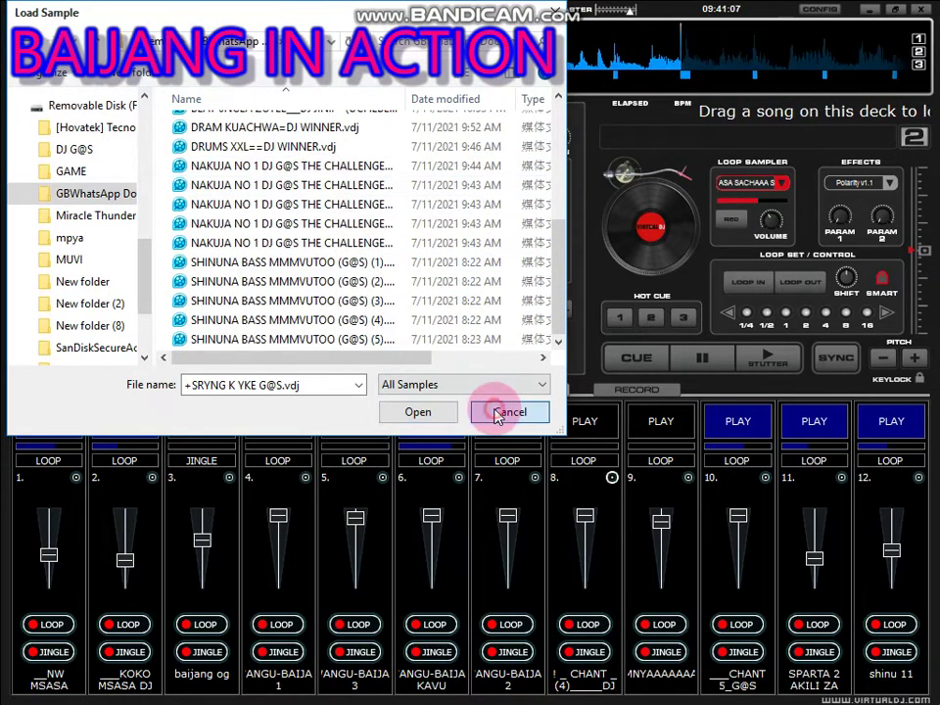
# Play the sample in slot 9 and stop the chant sample in slot 10.
pyautogui.click(659, 424)
pyautogui.click(714, 423)
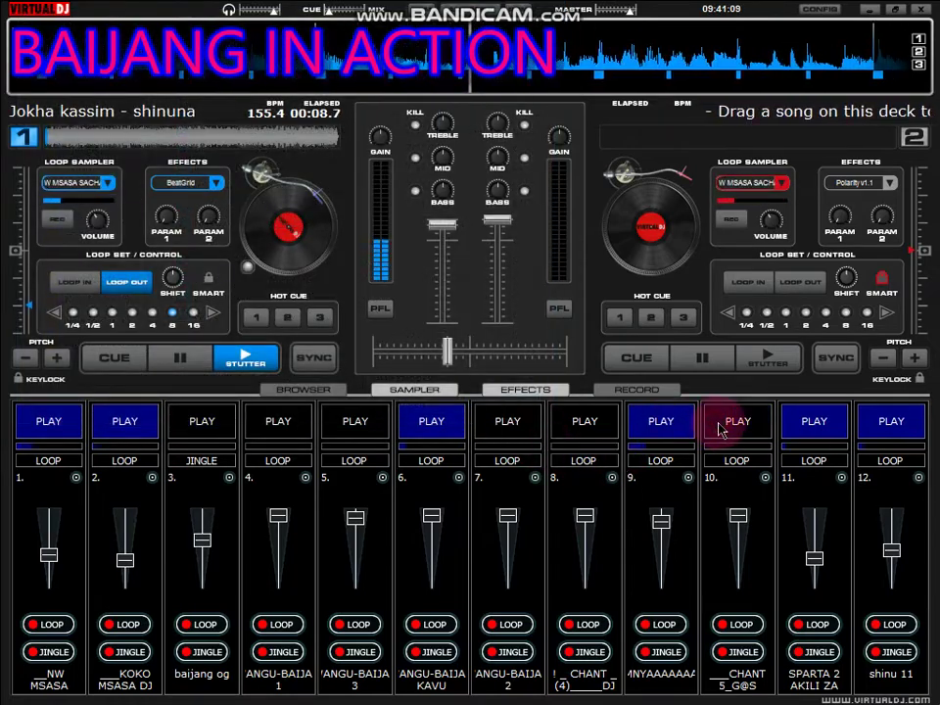
pyautogui.click(593, 443)
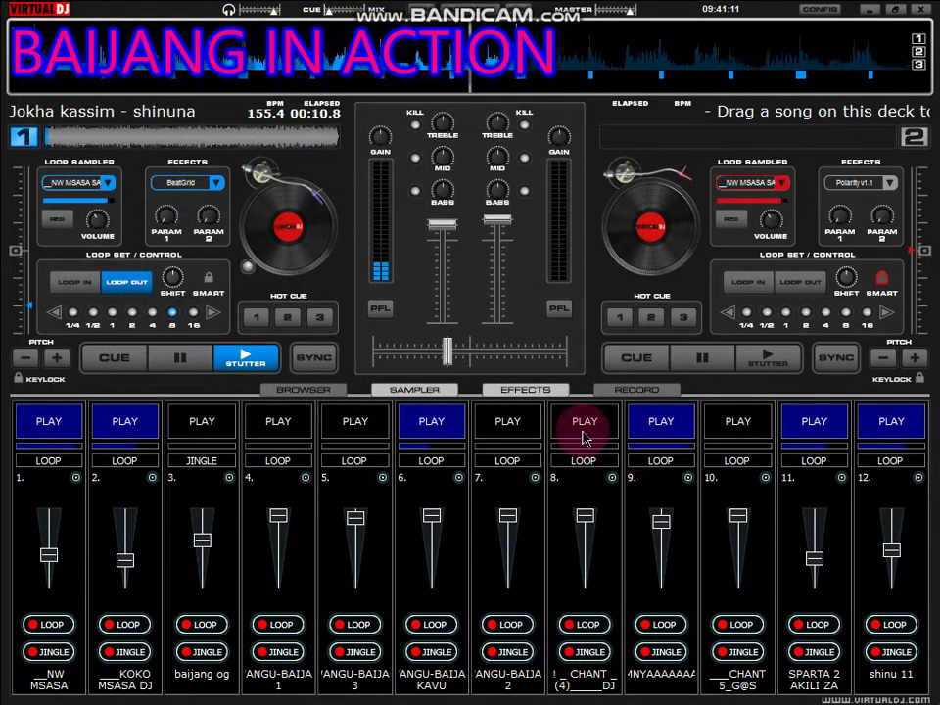
# Switch the playing samples from slots 6 and 9 to slot 7, and from slot 7 to slot 5.
pyautogui.click(509, 423)
pyautogui.click(449, 421)
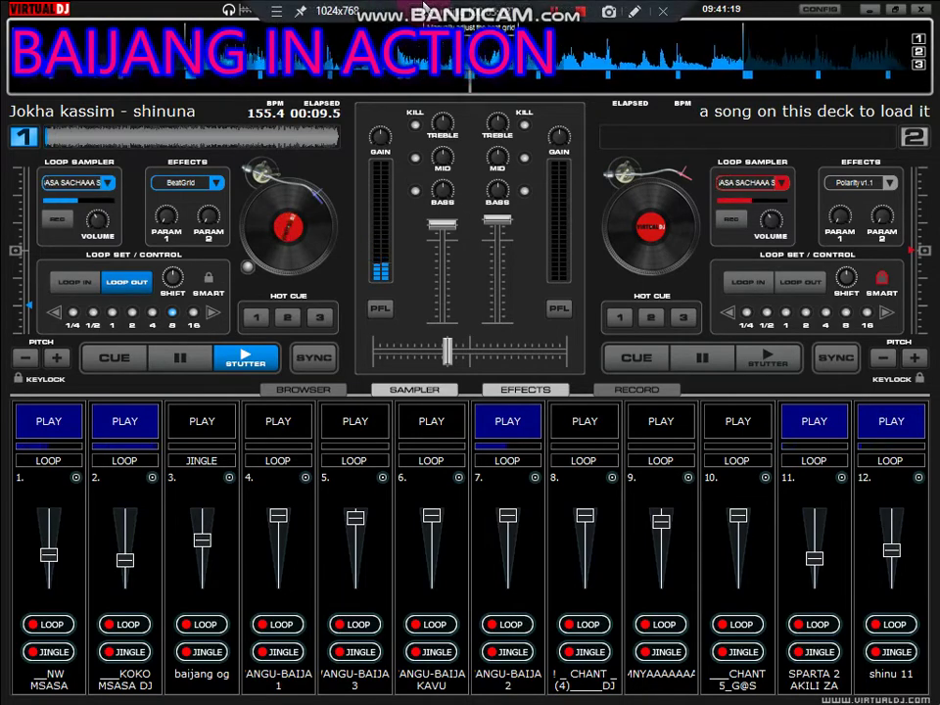
pyautogui.click(440, 460)
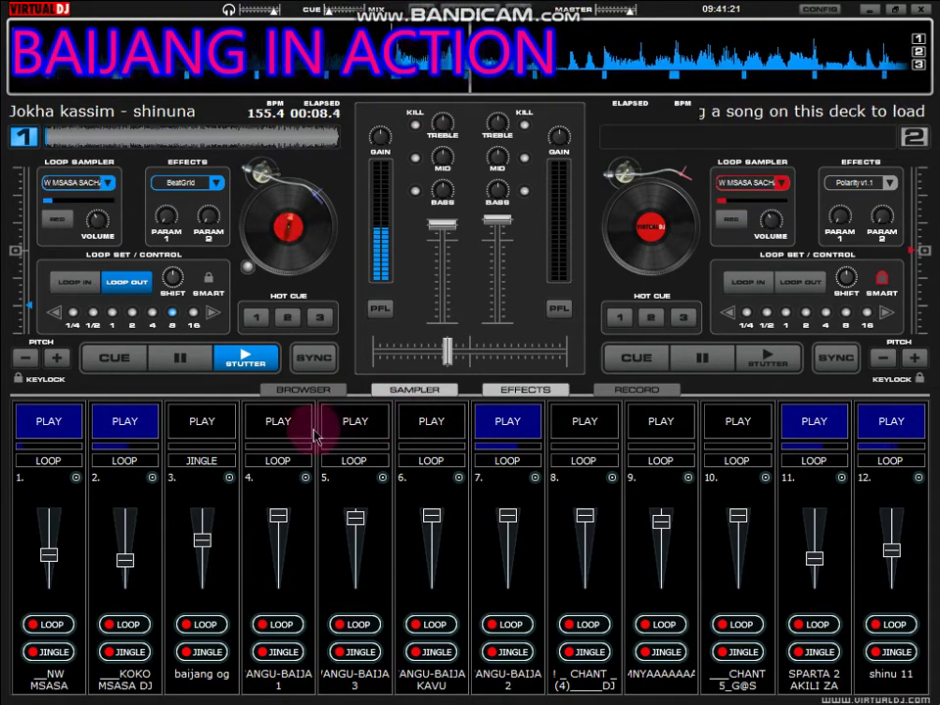
pyautogui.click(361, 423)
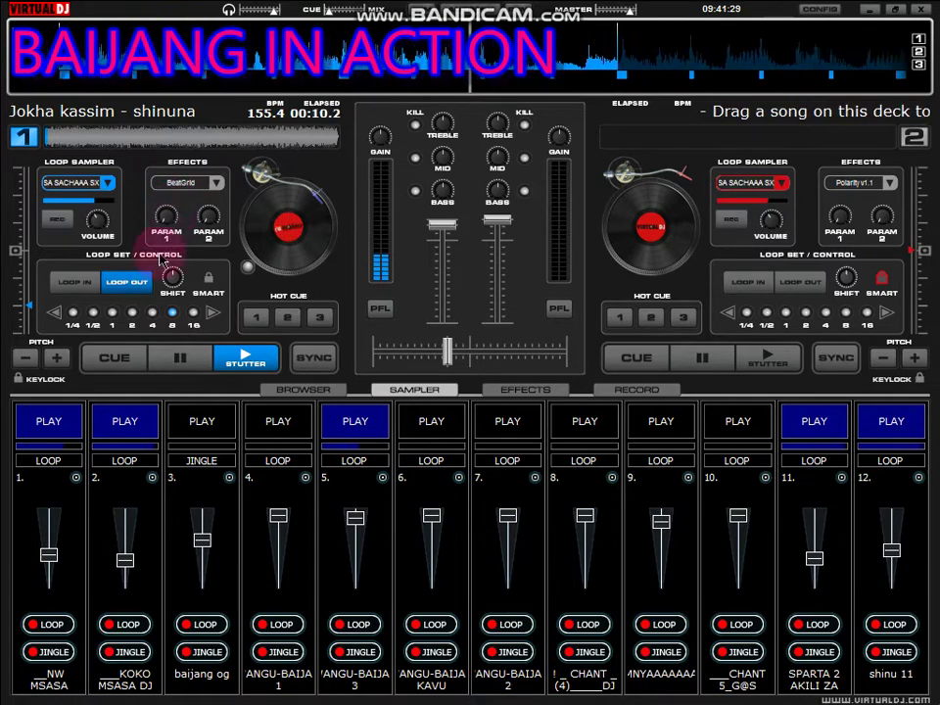
# Trigger the jingle in slot 3 and switch the playing sample from slot 5 to slot 7.
pyautogui.click(214, 427)
pyautogui.click(357, 421)
pyautogui.click(484, 436)
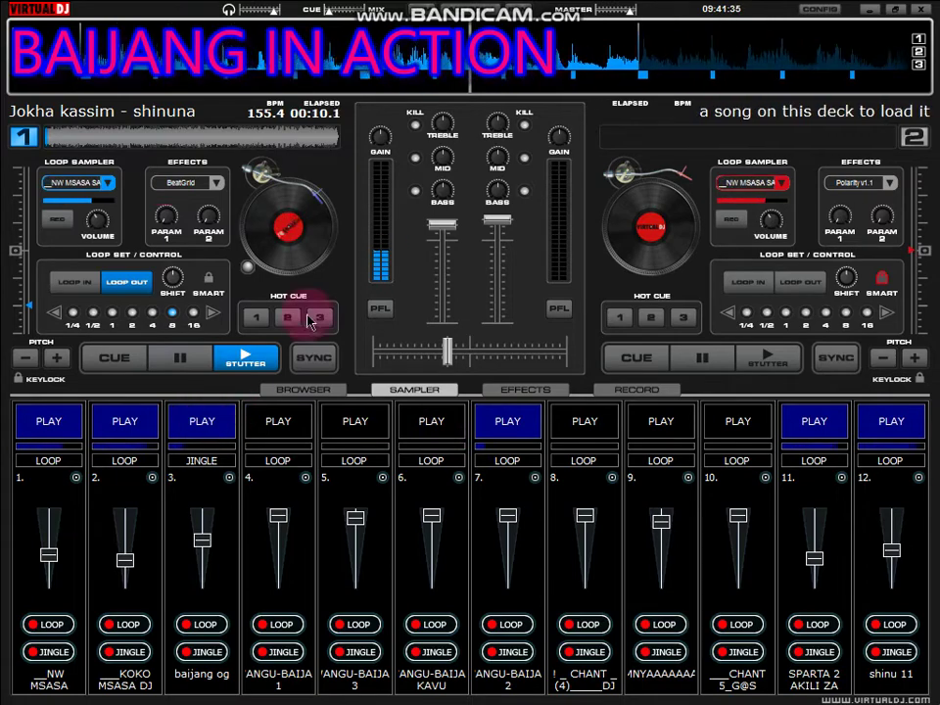
# Kill the treble, mid and bass of deck 1 briefly and restore all three bands.
pyautogui.click(415, 190)
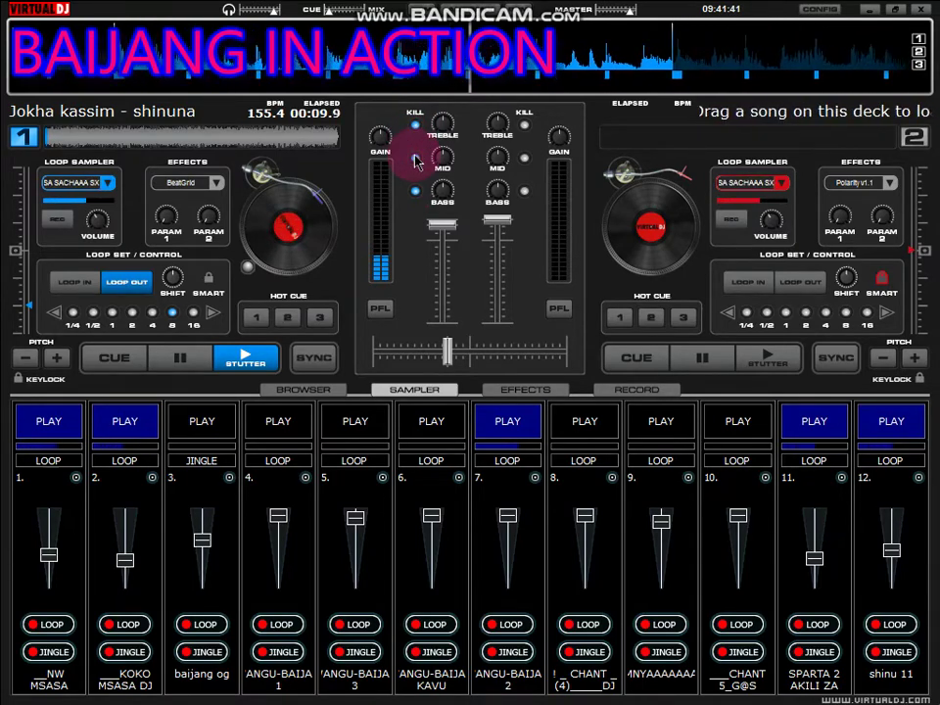
pyautogui.click(414, 190)
pyautogui.click(415, 157)
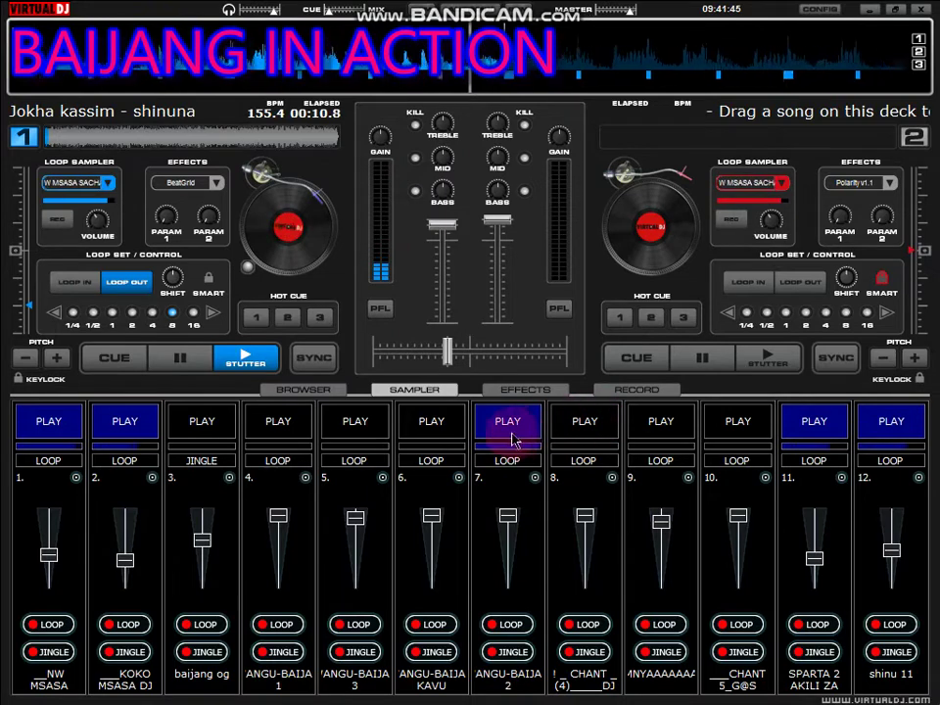
# Switch the playing sample from slot 7 to slot 6 and trigger hot cue 3 on deck 1.
pyautogui.click(435, 431)
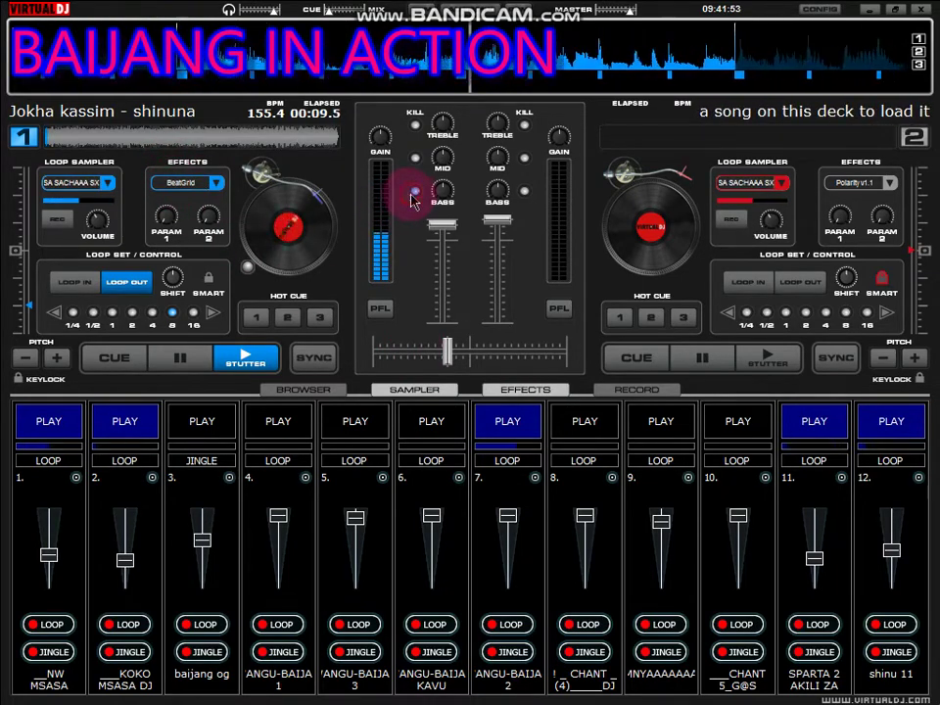
pyautogui.click(432, 423)
pyautogui.click(489, 421)
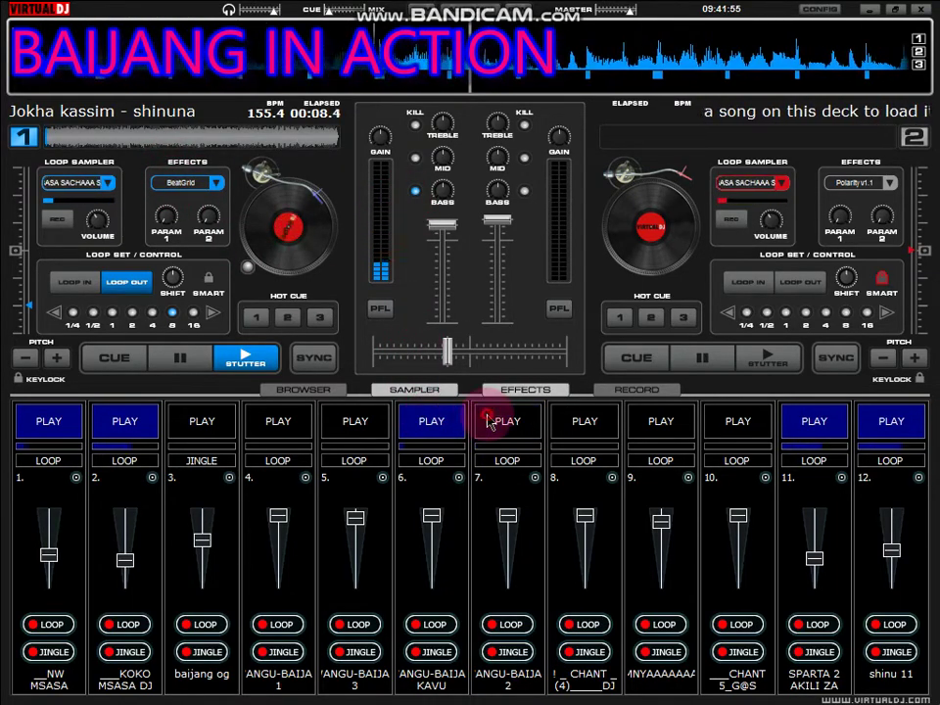
pyautogui.click(321, 318)
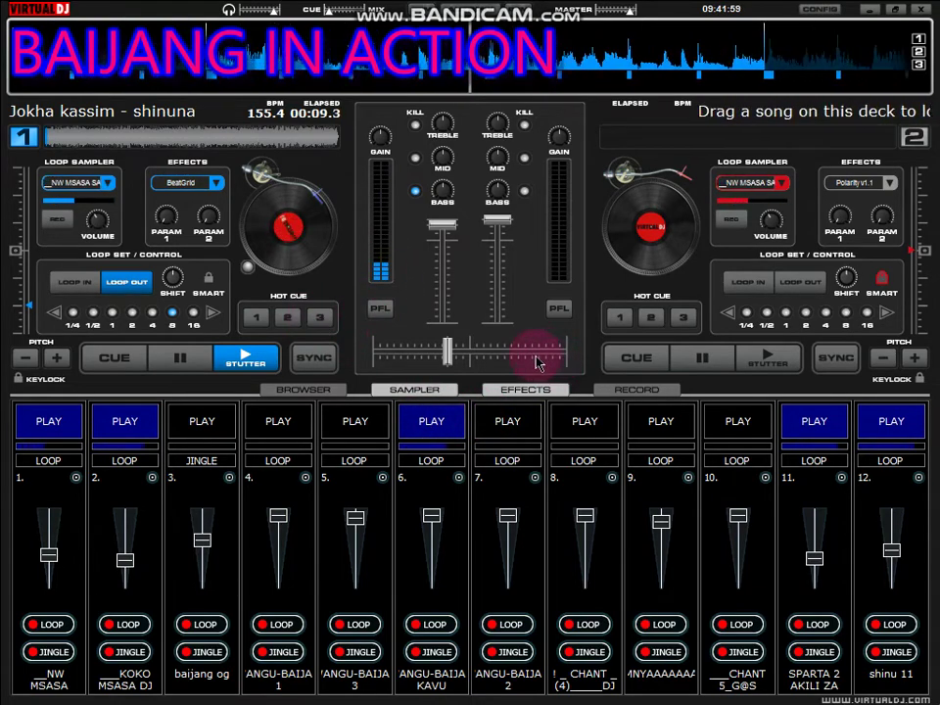
# Trigger the jingle in slot 3 while stopping the samples in slots 2 and 1, and stop the jingle.
pyautogui.click(184, 423)
pyautogui.click(133, 421)
pyautogui.click(54, 422)
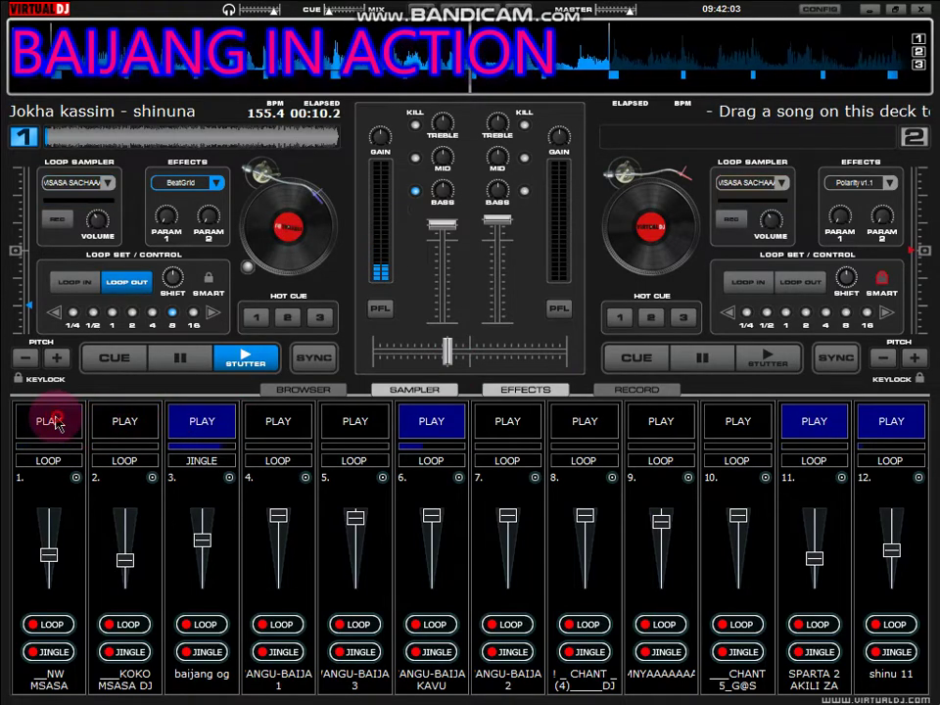
pyautogui.click(193, 438)
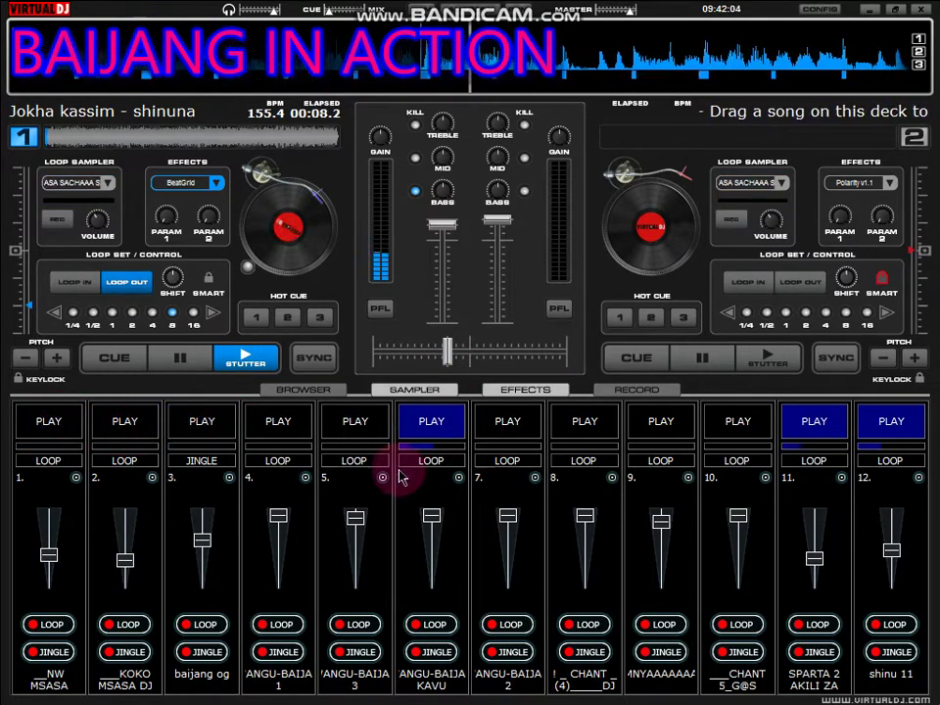
# Trigger the jingle in slot 3 with its volume raised and stop the sample in slot 11.
pyautogui.click(193, 433)
pyautogui.click(193, 497)
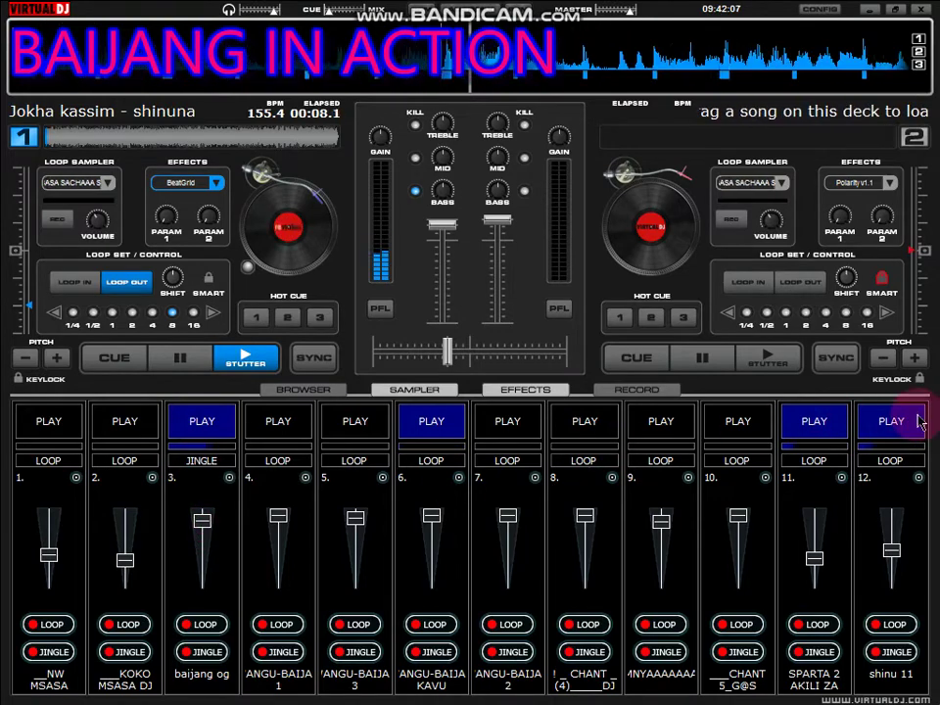
pyautogui.click(848, 421)
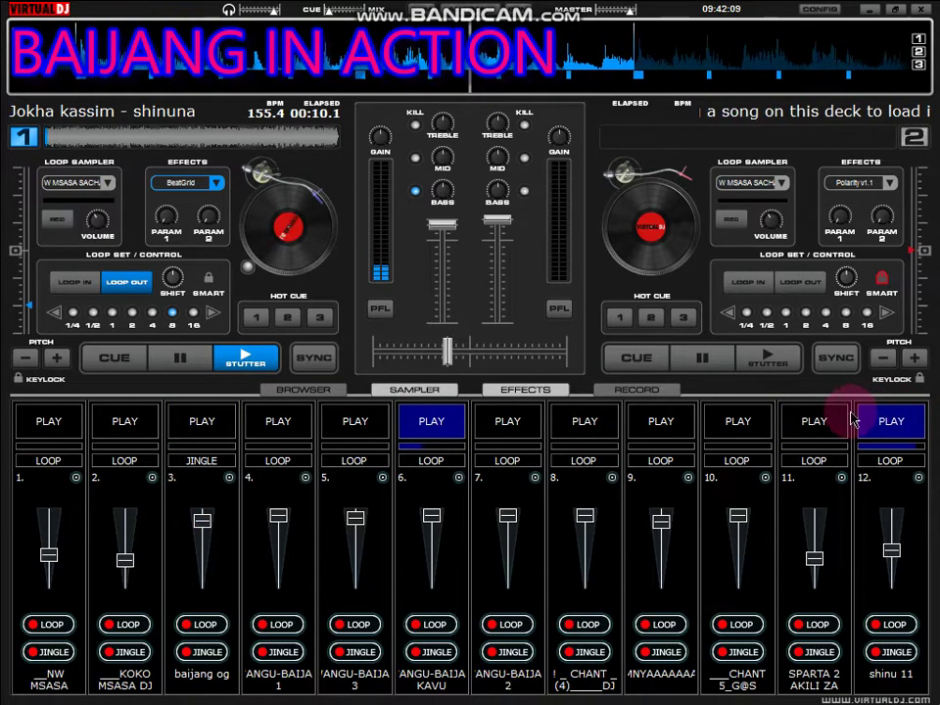
# Kill the treble of deck 1 and switch the playing sample from slot 6 to slot 7 over the slot 3 jingle.
pyautogui.click(417, 127)
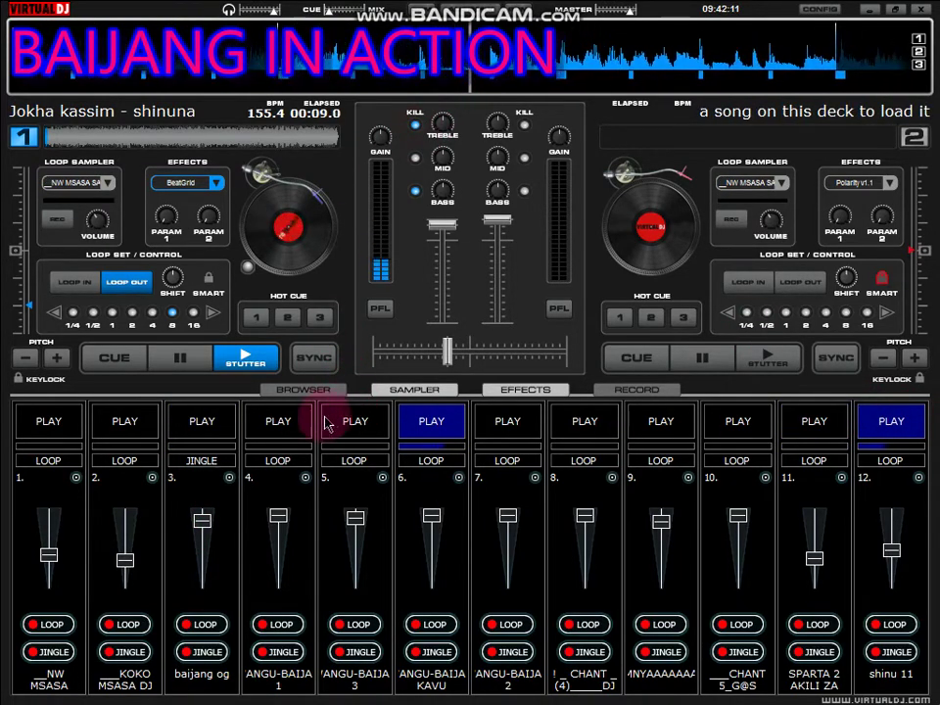
pyautogui.click(211, 431)
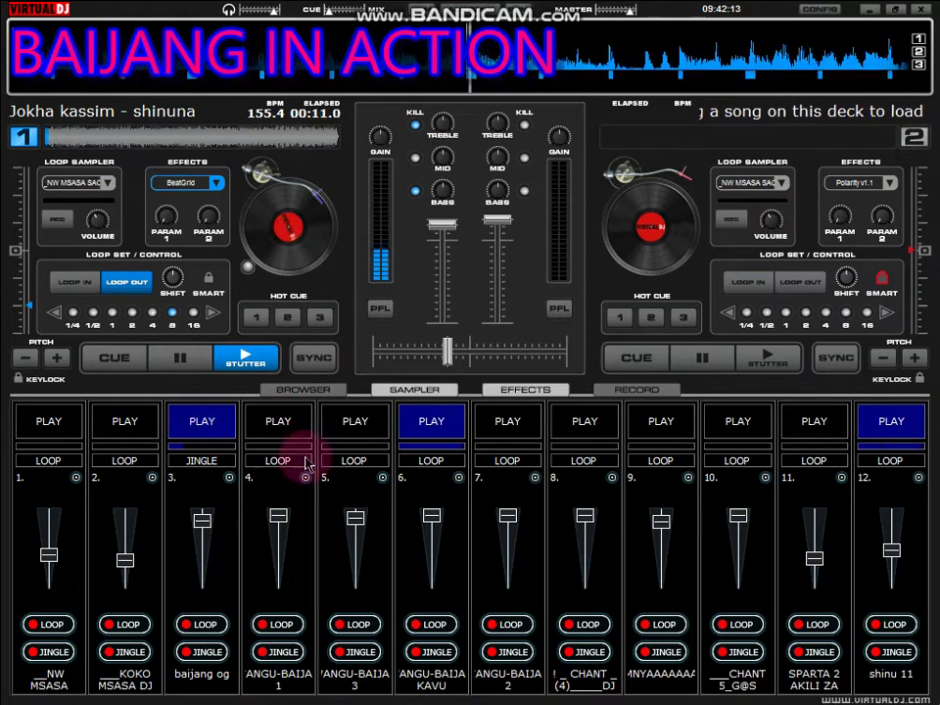
pyautogui.click(529, 431)
pyautogui.click(431, 421)
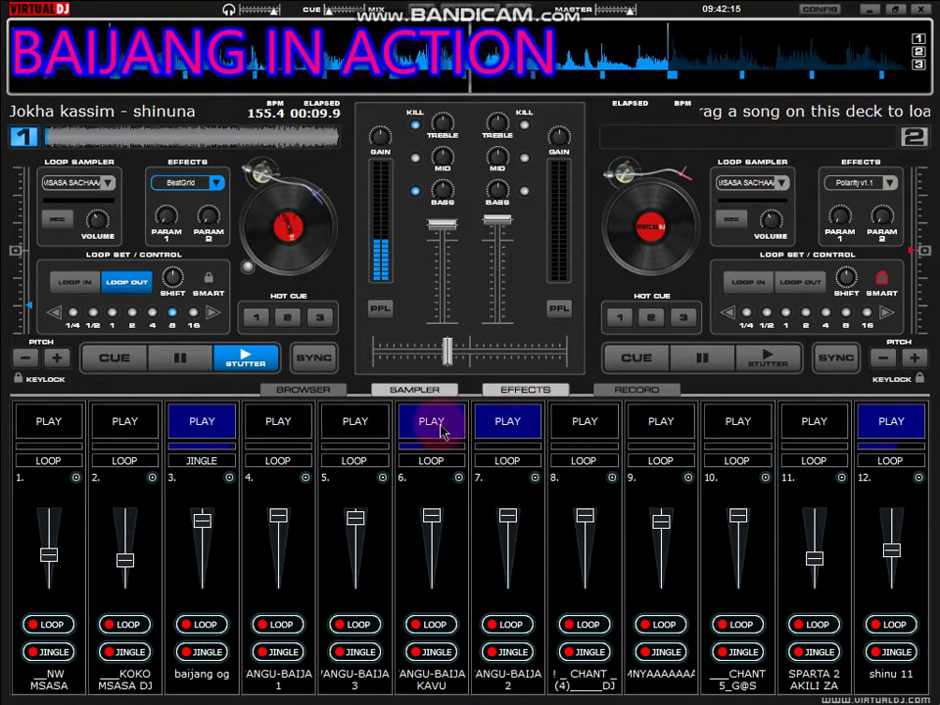
# Retrigger the jingle in slot 3 and raise the volume of the sample in slot 12.
pyautogui.click(277, 445)
pyautogui.click(195, 421)
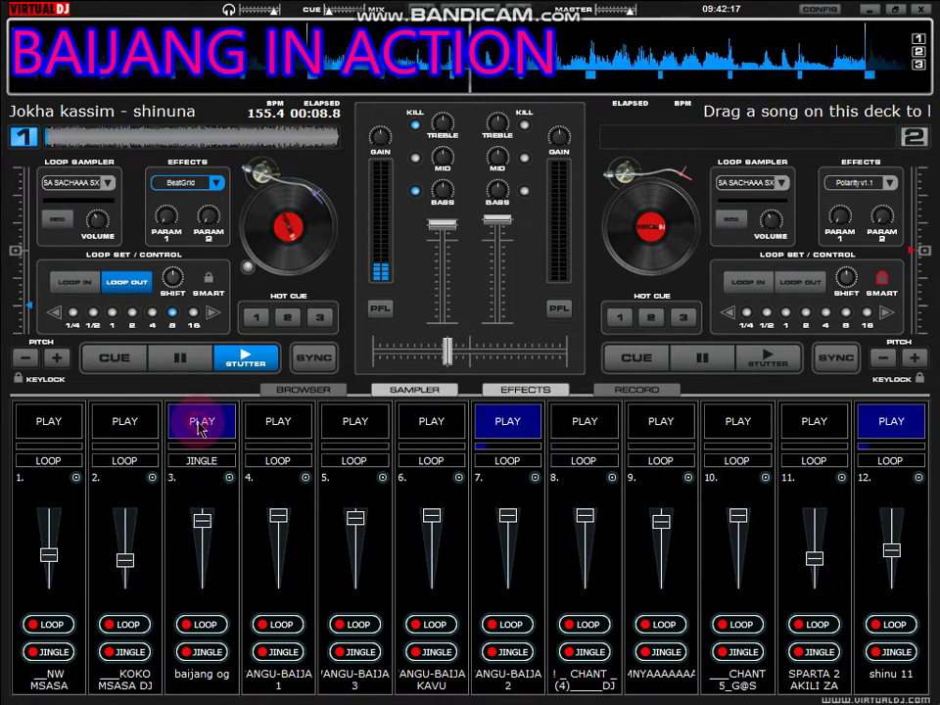
pyautogui.click(891, 534)
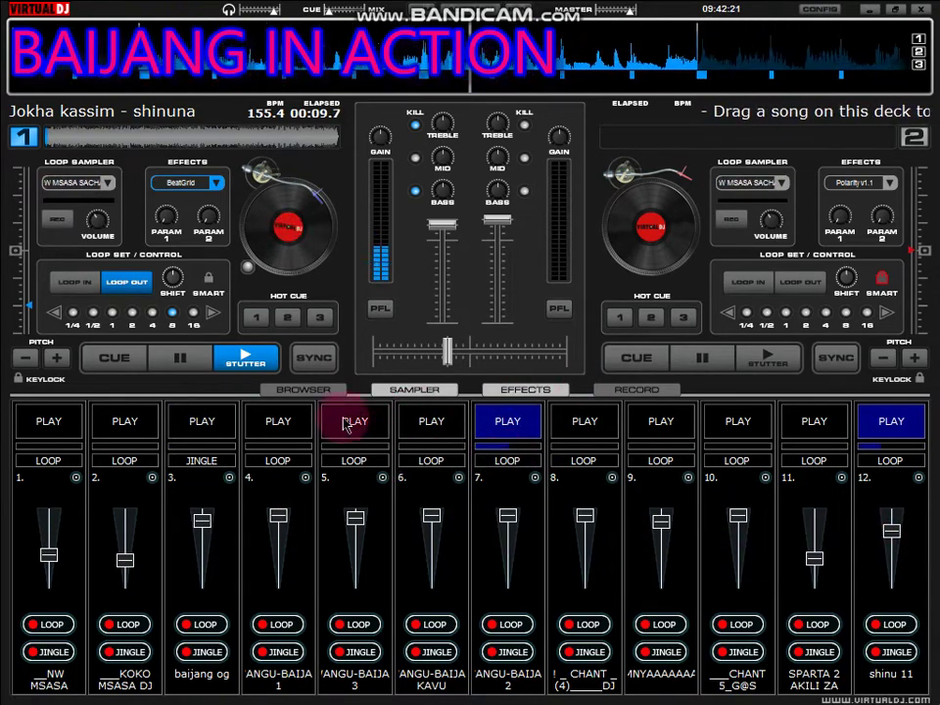
# Trigger the jingle in slot 3 and switch the playing sample from slot 7 to slot 4.
pyautogui.click(189, 423)
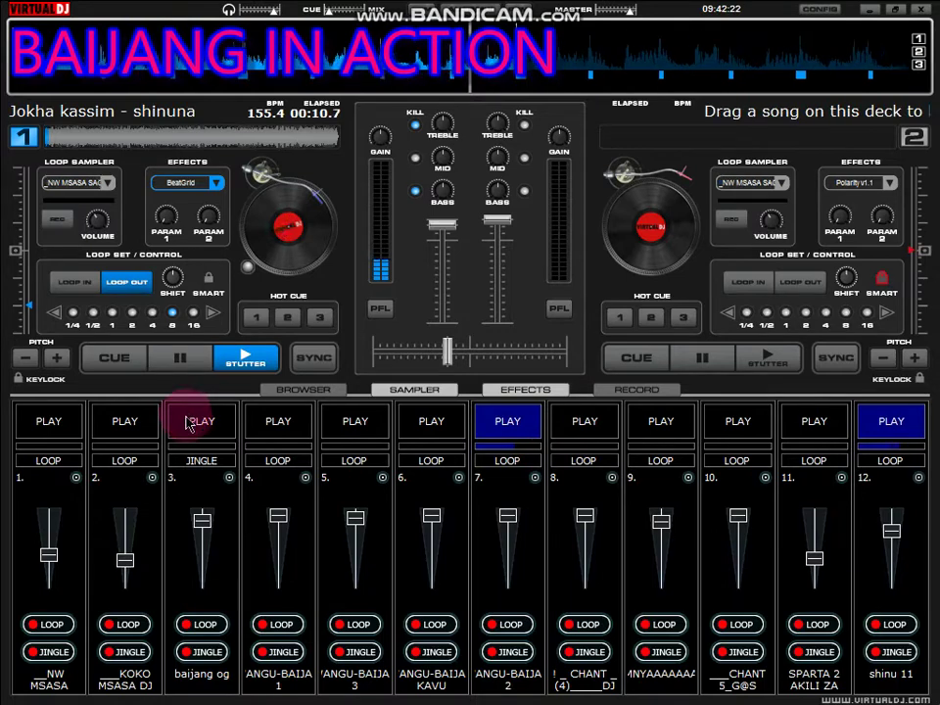
pyautogui.click(277, 439)
pyautogui.click(487, 419)
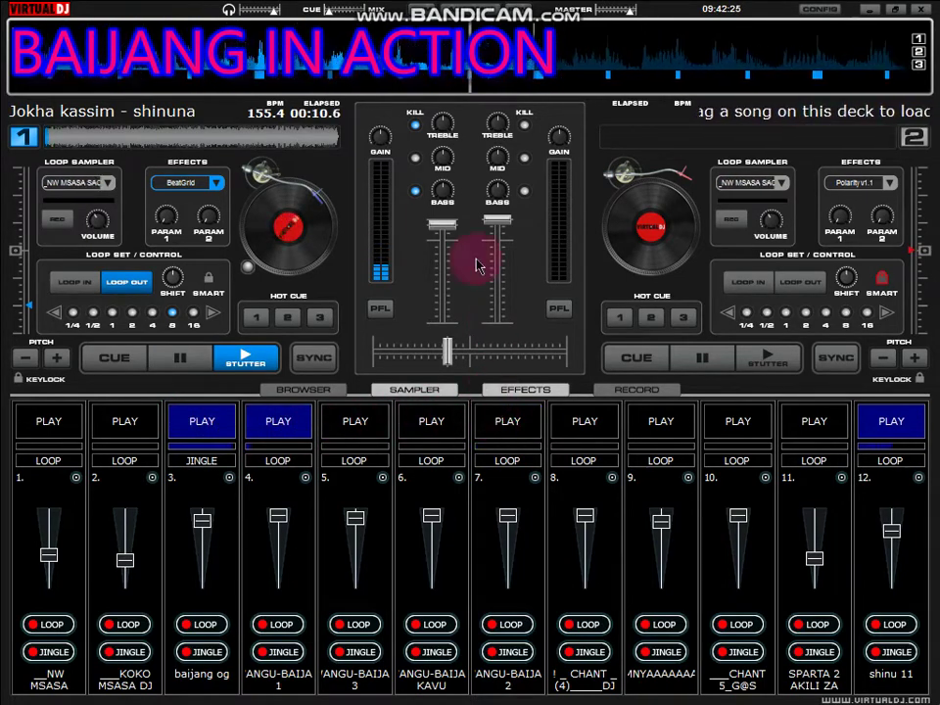
# Kill the mid of deck 1 and stop the sample in slot 12 during a short burst of the slot 3 jingle.
pyautogui.click(417, 159)
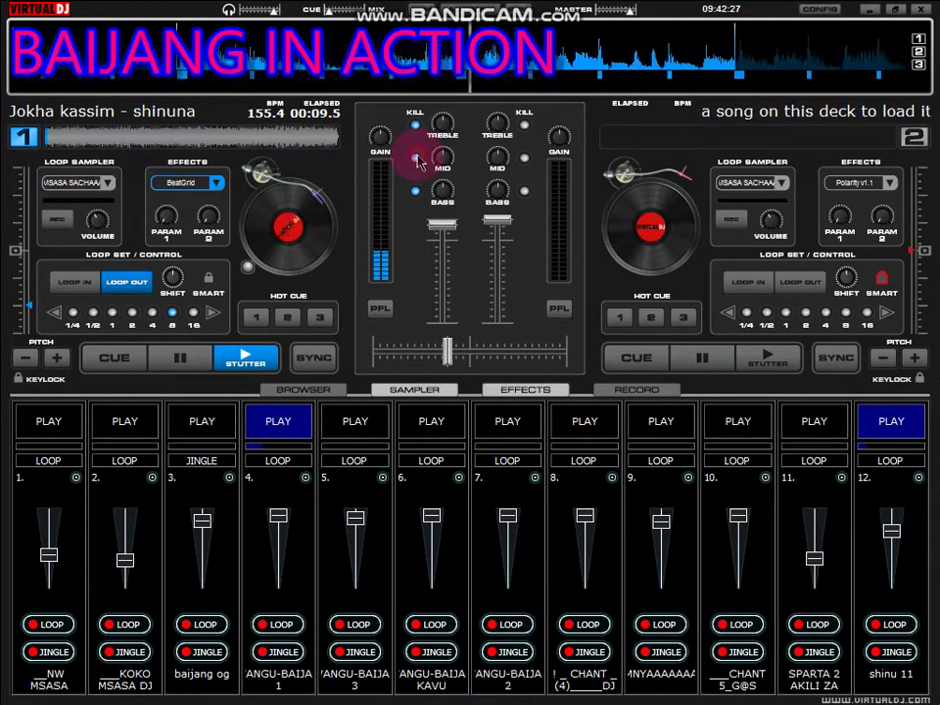
pyautogui.click(203, 421)
pyautogui.click(889, 458)
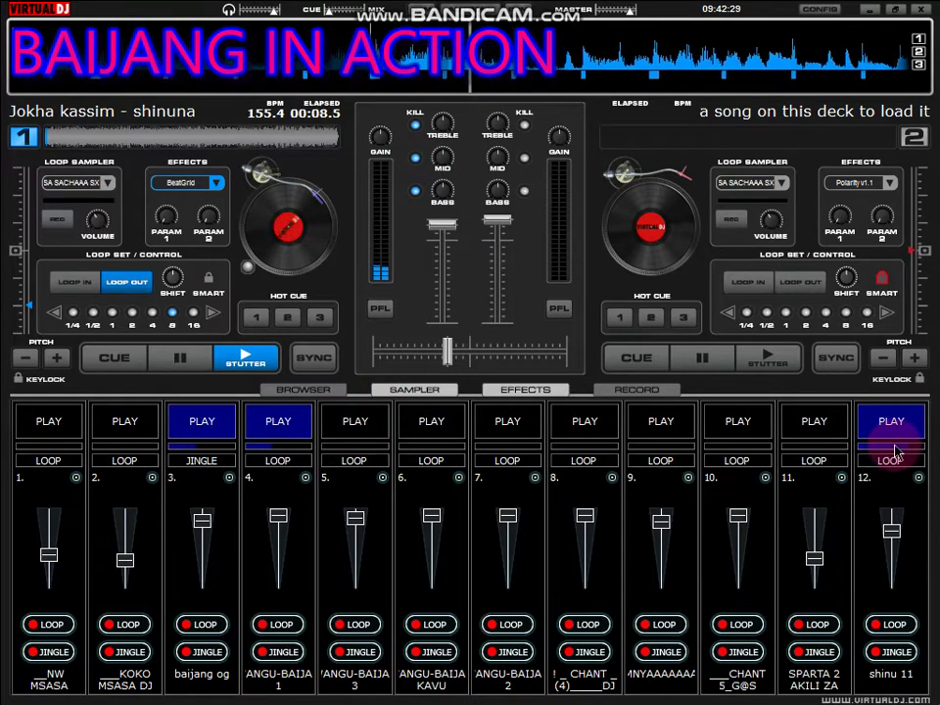
pyautogui.click(202, 421)
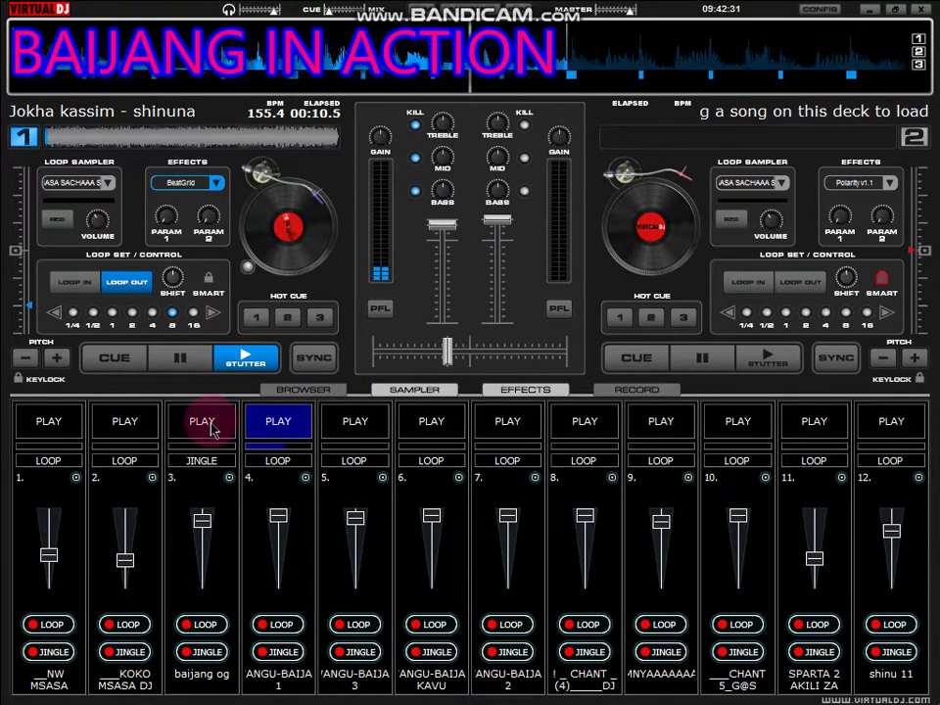